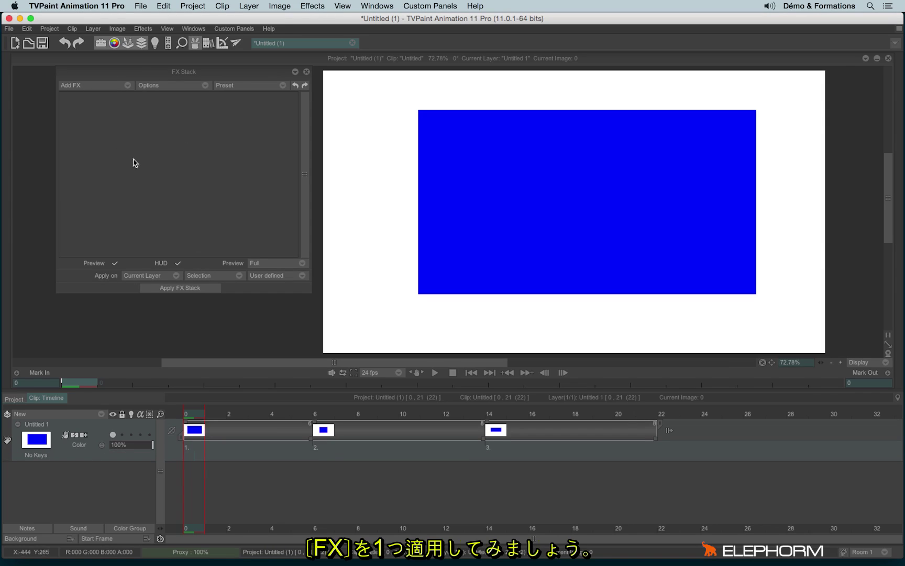
Step: Add a Gaussian Blur effect from the Blur category to the FX stack
{"action": "left_click", "coordinate": [75, 87]}
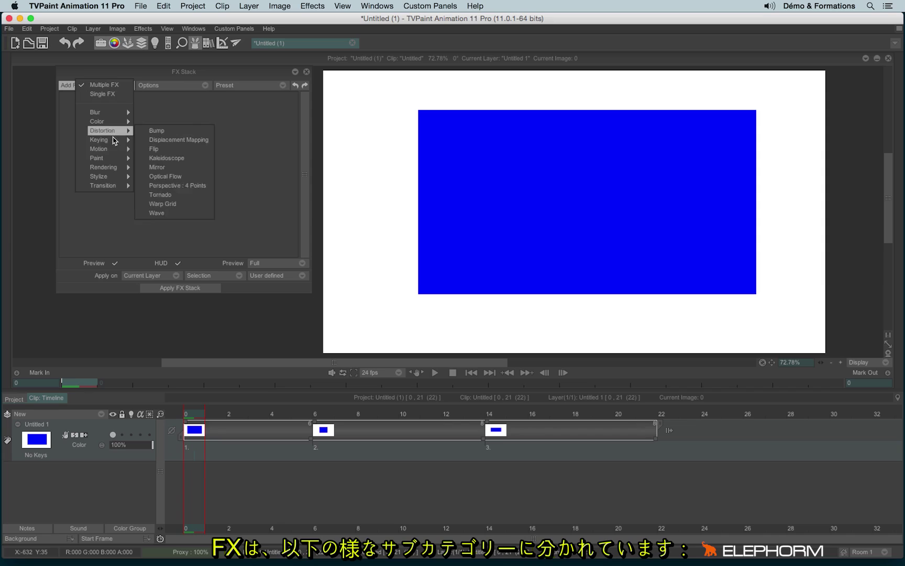
{"action": "mouse_move", "coordinate": [112, 120]}
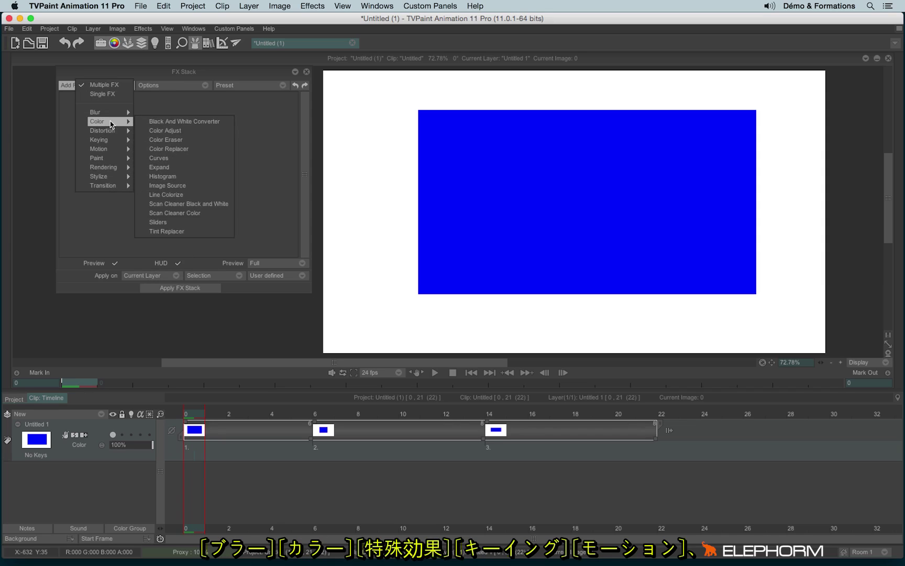
{"action": "mouse_move", "coordinate": [115, 151]}
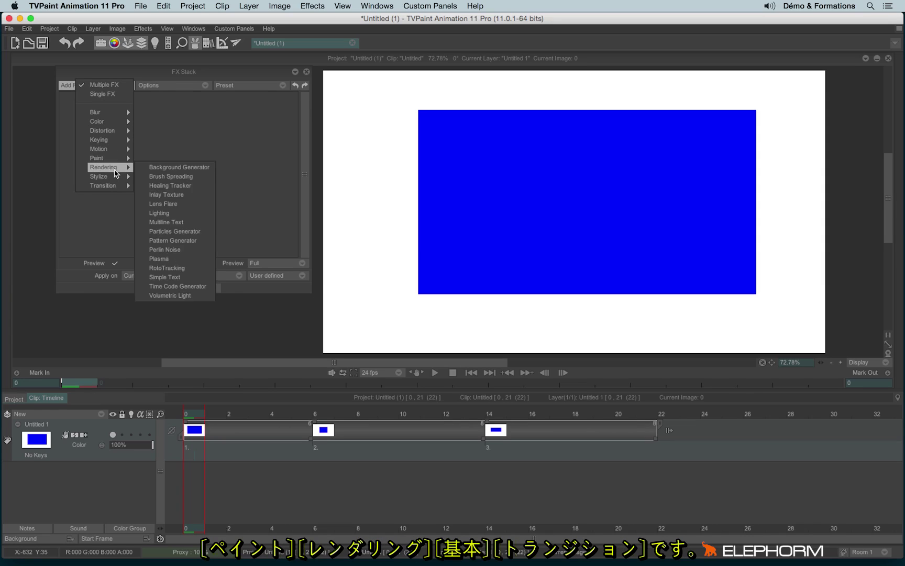
{"action": "mouse_move", "coordinate": [115, 180]}
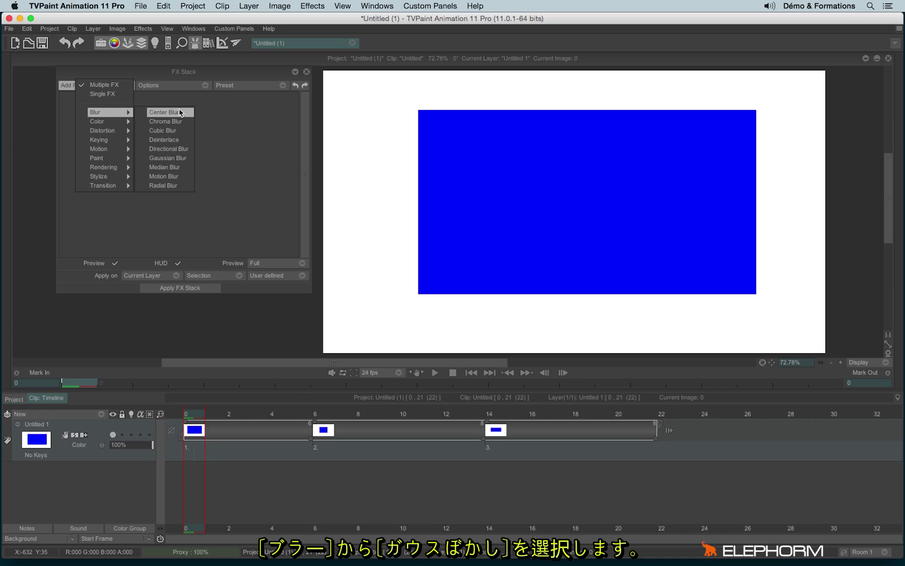
{"action": "left_click", "coordinate": [184, 163]}
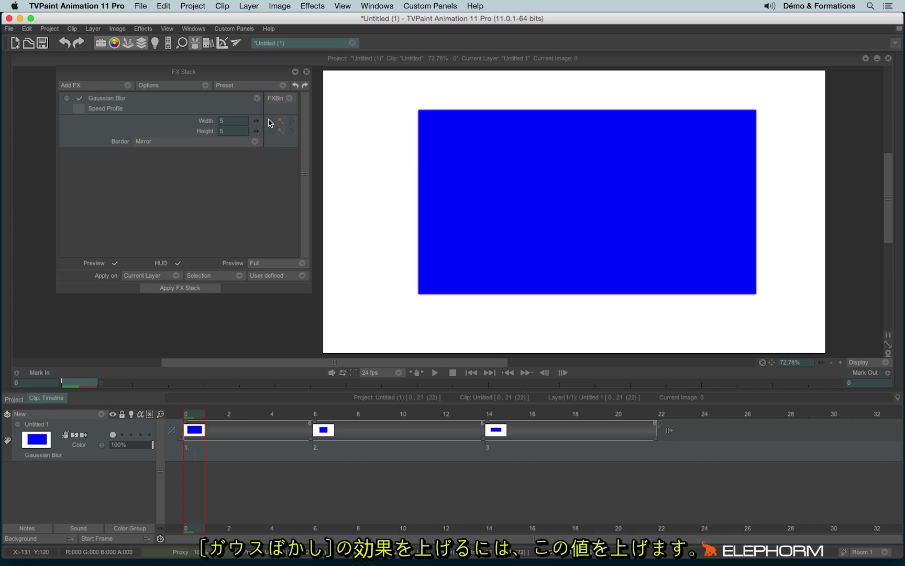
Step: Strengthen the Gaussian Blur by raising its width to 59.3 and its height to 47.1
{"action": "left_click_drag", "start_coordinate": [256, 120], "coordinate": [320, 120]}
{"action": "left_click_drag", "start_coordinate": [256, 131], "coordinate": [315, 131]}
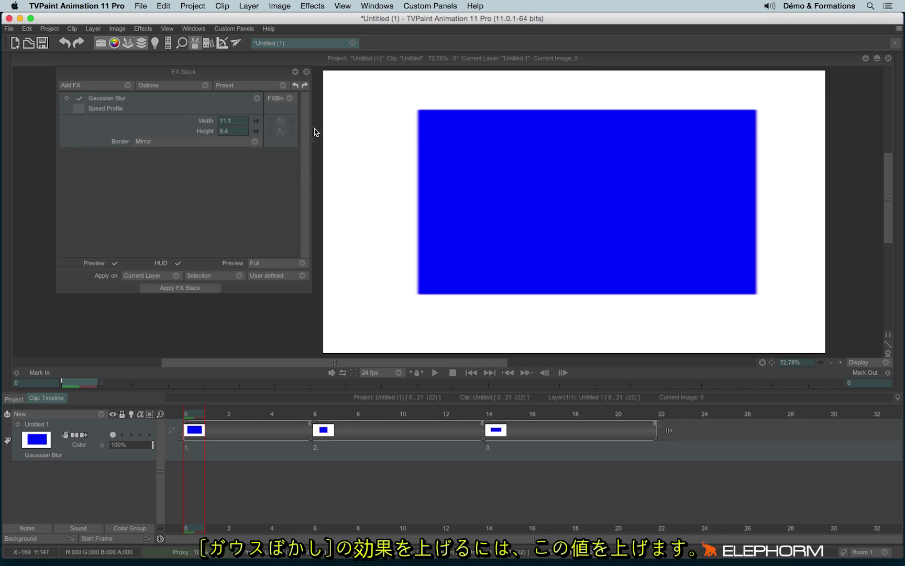
{"action": "left_click_drag", "start_coordinate": [257, 121], "coordinate": [398, 127]}
{"action": "left_click_drag", "start_coordinate": [255, 122], "coordinate": [358, 137]}
{"action": "left_click_drag", "start_coordinate": [256, 121], "coordinate": [465, 149]}
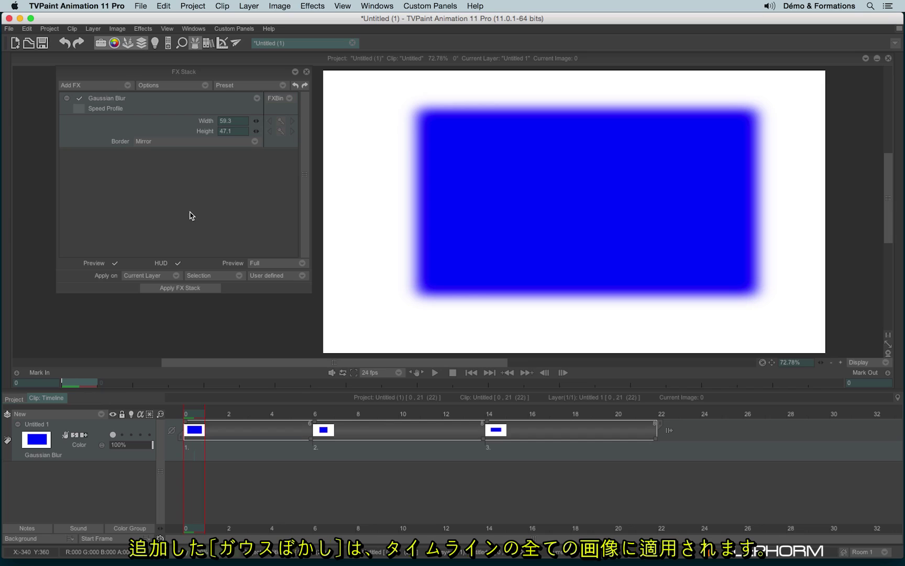
Step: Scrub through the blurred clip and create a key for the Gaussian Blur effect at frame 0
{"action": "mouse_move", "coordinate": [194, 419]}
{"action": "left_mouse_down"}
{"action": "mouse_move", "coordinate": [634, 451]}
{"action": "mouse_move", "coordinate": [539, 479]}
{"action": "mouse_move", "coordinate": [262, 453]}
{"action": "mouse_move", "coordinate": [184, 432]}
{"action": "left_mouse_up"}
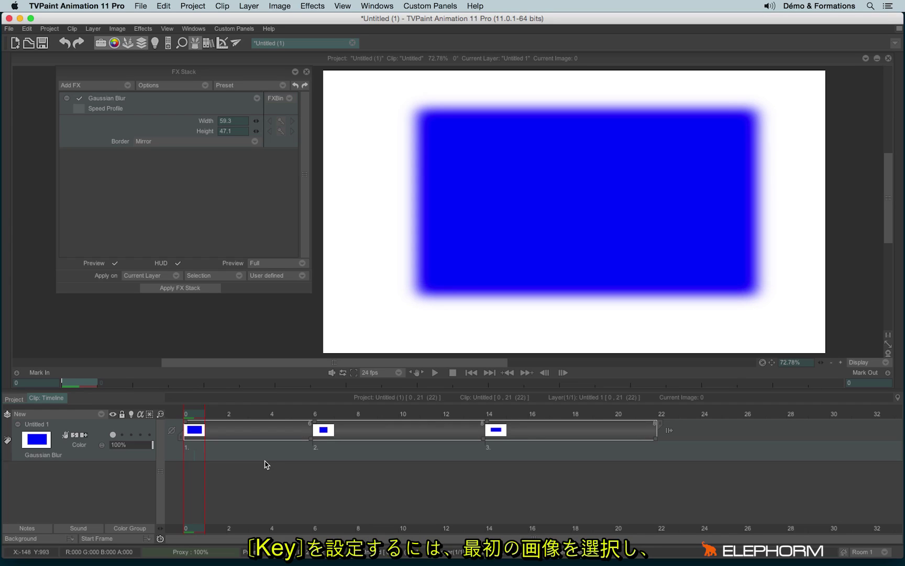
{"action": "left_click", "coordinate": [256, 99]}
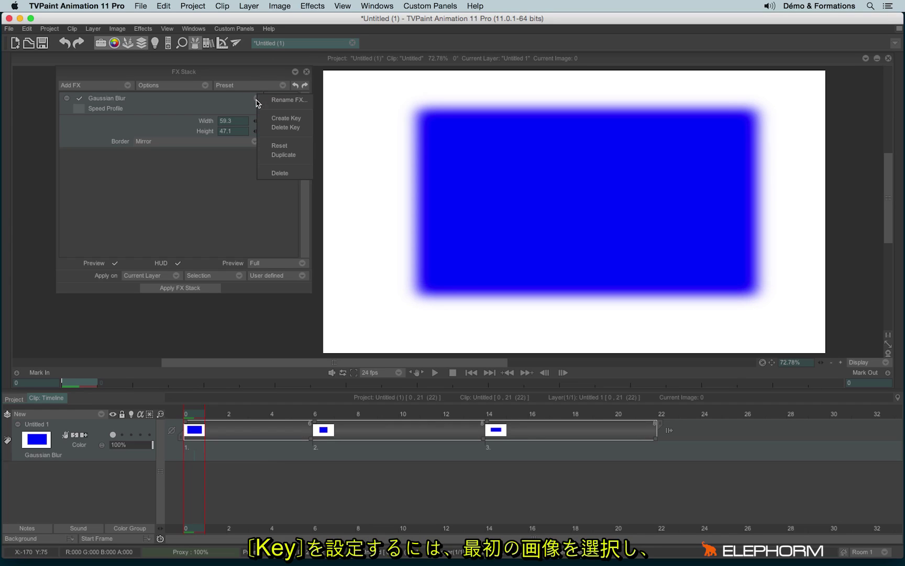
{"action": "left_click", "coordinate": [308, 118]}
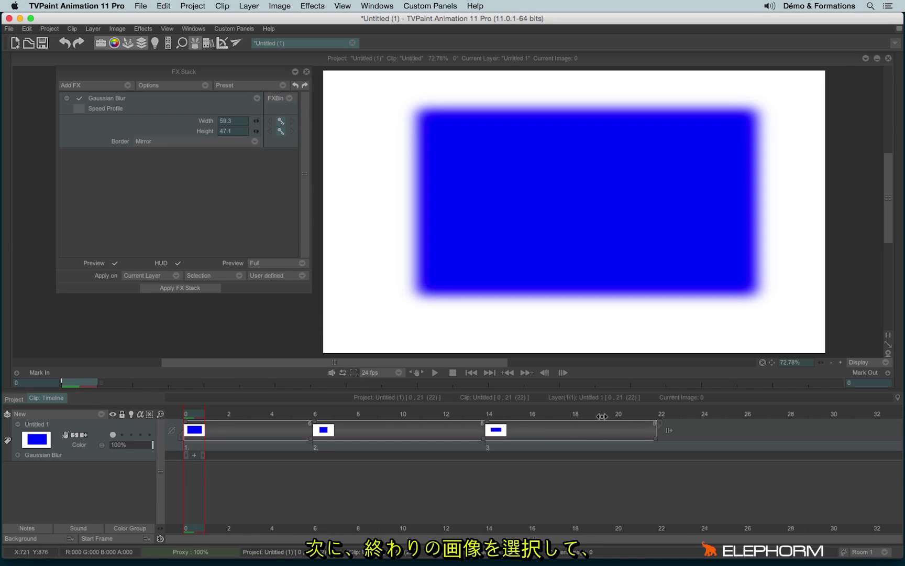
Step: At frame 14, set the Gaussian Blur width and height to 0 to key the blur's fade-out
{"action": "left_click", "coordinate": [493, 411]}
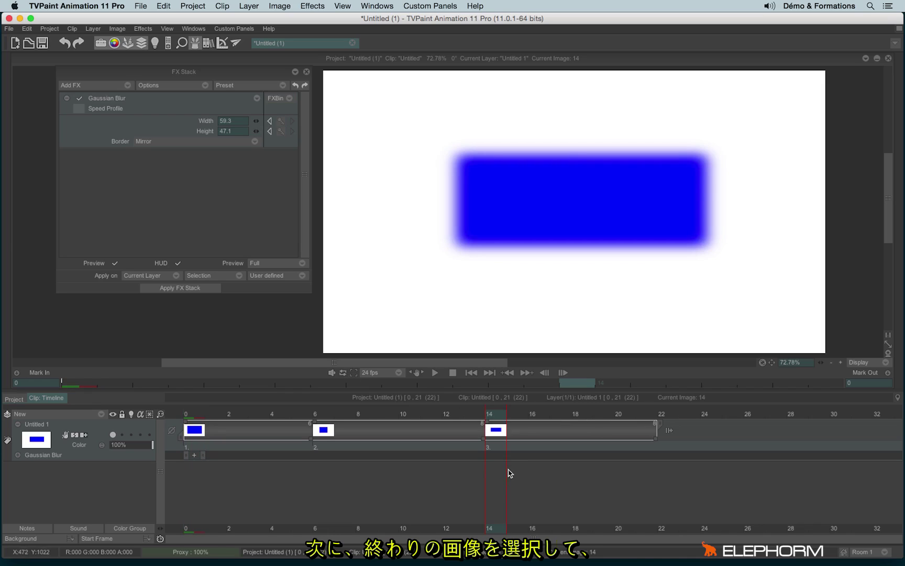
{"action": "left_click_drag", "start_coordinate": [257, 121], "coordinate": [168, 124]}
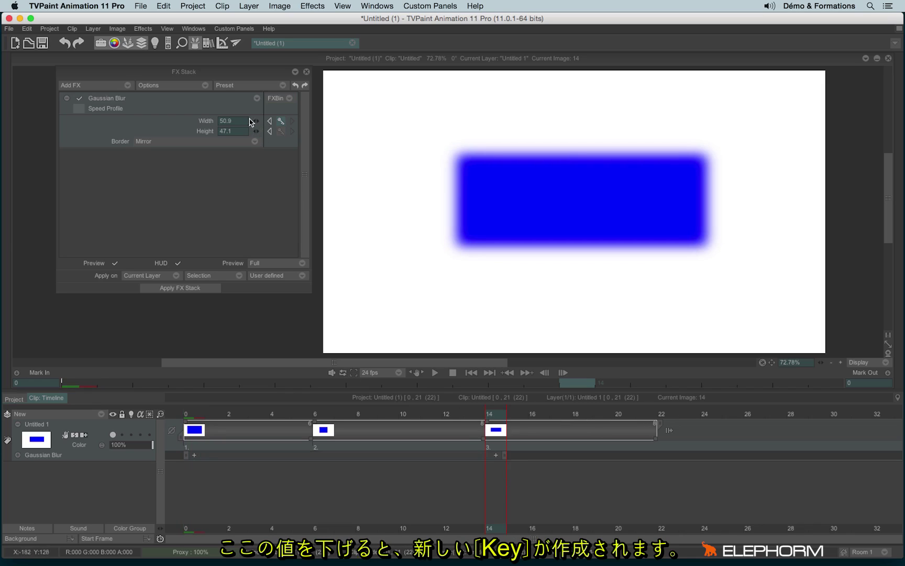
{"action": "left_click_drag", "start_coordinate": [256, 122], "coordinate": [157, 125]}
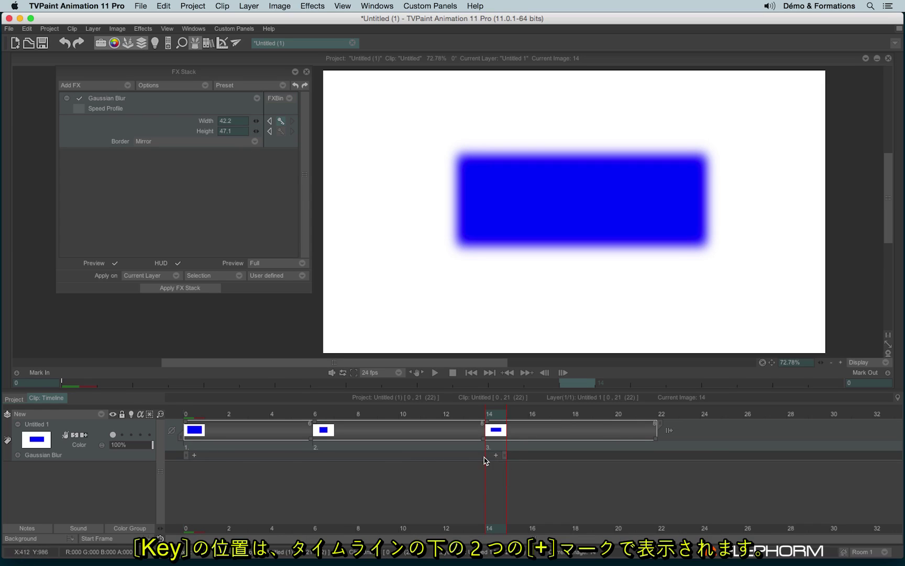
{"action": "left_click_drag", "start_coordinate": [256, 122], "coordinate": [133, 118]}
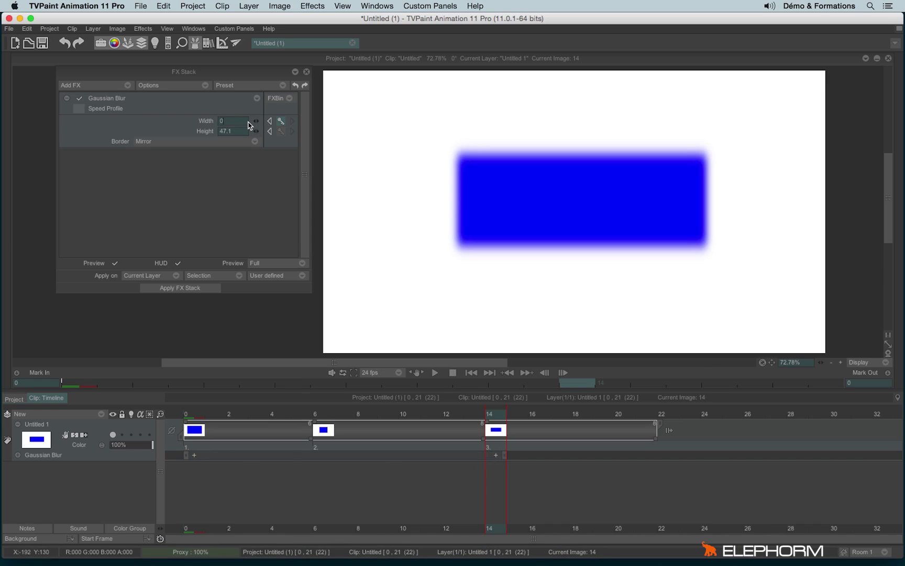
{"action": "key", "text": "Tab"}
{"action": "type", "text": "0"}
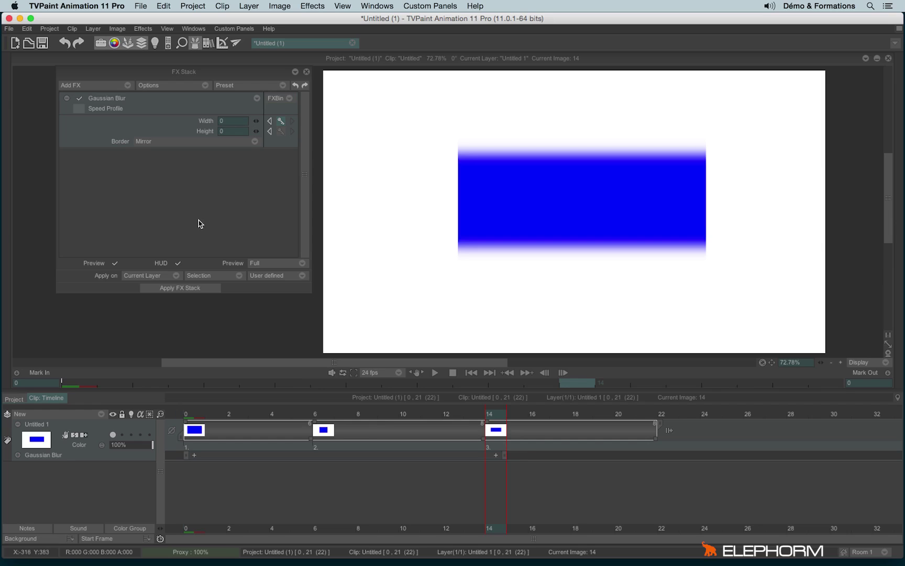
{"action": "key", "text": "Return"}
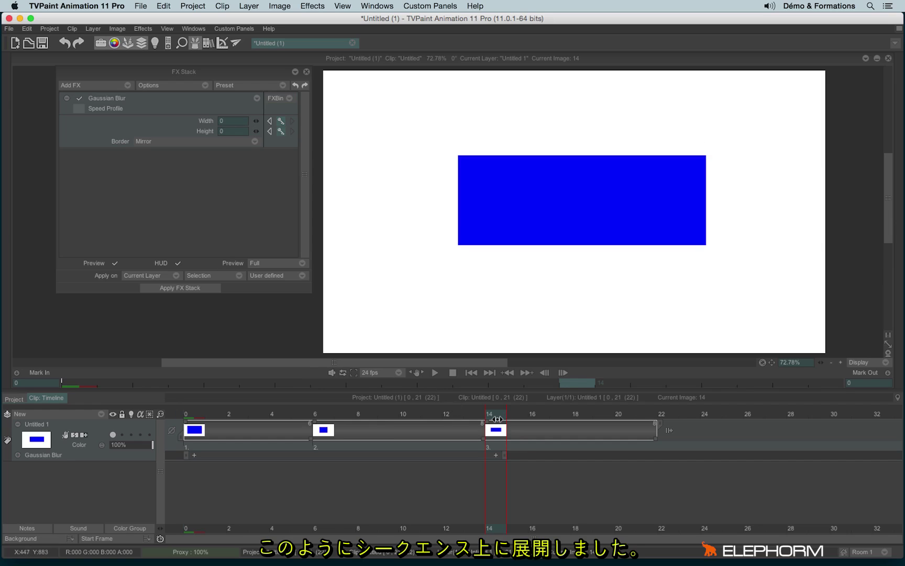
Step: Scrub back to frame 0 to preview the blur and add a Color Adjust effect to the FX stack
{"action": "left_click_drag", "start_coordinate": [491, 415], "coordinate": [179, 425]}
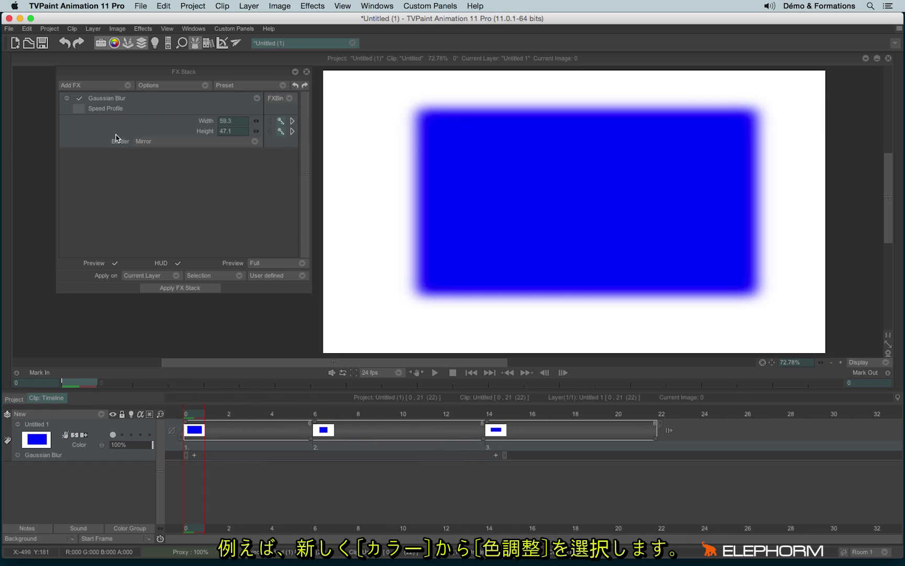
{"action": "left_click", "coordinate": [94, 86]}
{"action": "mouse_move", "coordinate": [130, 125]}
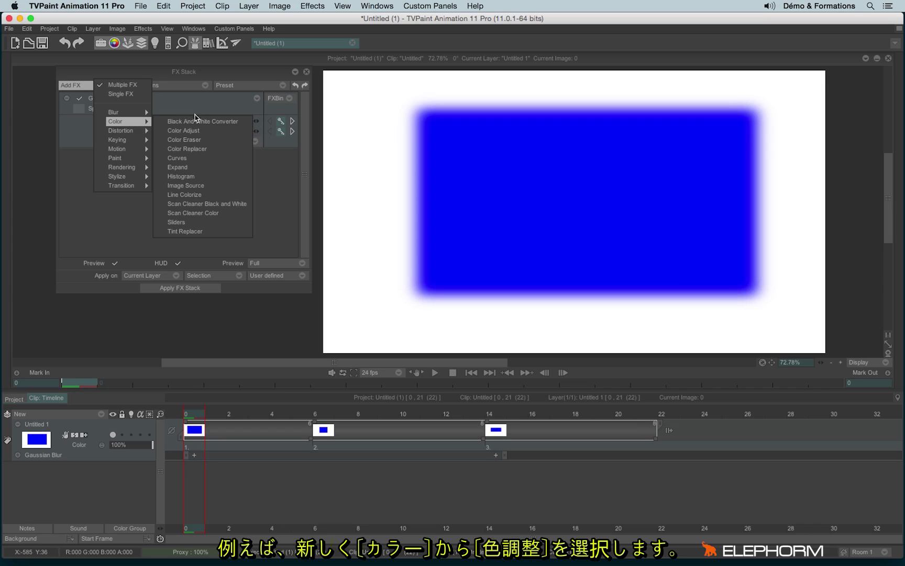
{"action": "left_click", "coordinate": [208, 134]}
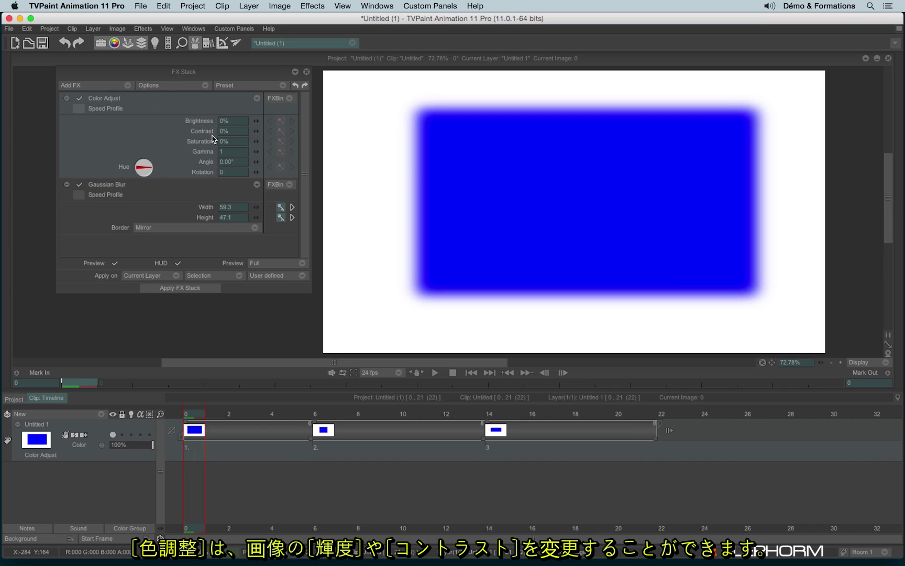
Step: Try a brightness of 21% and a hue angle of -356° in Color Adjust, and reset both to 0
{"action": "mouse_move", "coordinate": [259, 124]}
{"action": "left_mouse_down"}
{"action": "mouse_move", "coordinate": [299, 119]}
{"action": "mouse_move", "coordinate": [255, 127]}
{"action": "mouse_move", "coordinate": [268, 131]}
{"action": "left_mouse_up"}
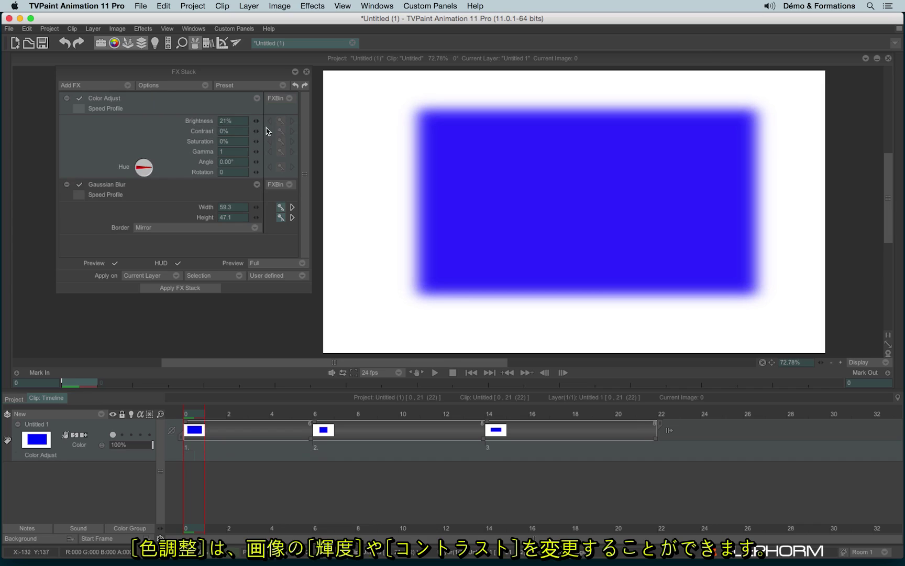
{"action": "left_click", "coordinate": [244, 122]}
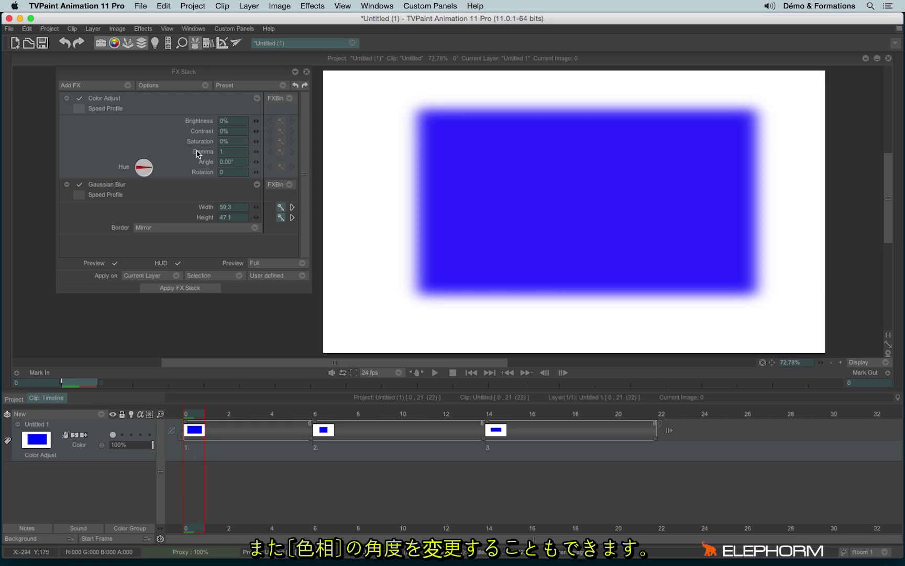
{"action": "left_click_drag", "start_coordinate": [149, 177], "coordinate": [251, 168]}
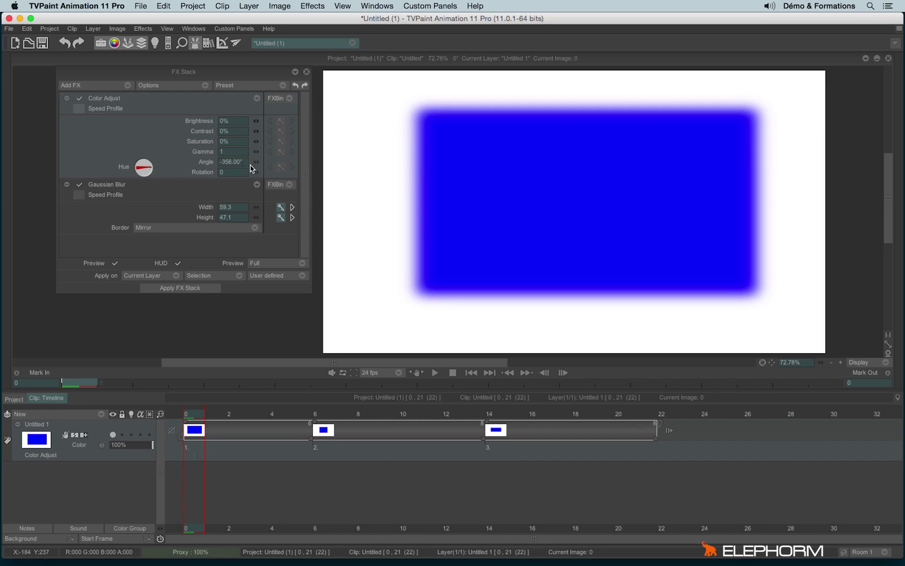
{"action": "left_click", "coordinate": [236, 164]}
{"action": "type", "text": "0"}
{"action": "key", "text": "Return"}
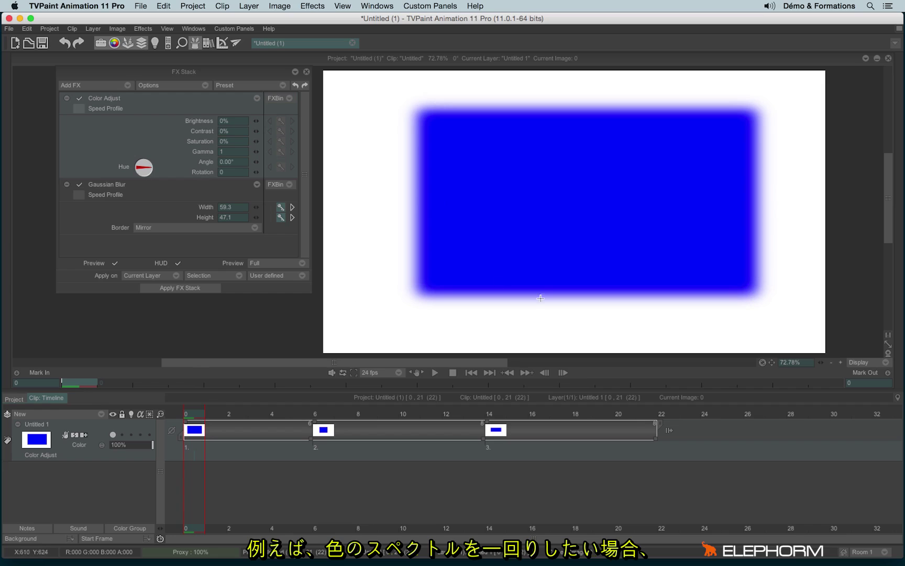
Step: Try changing the Color Adjust hue angle and rotation, and reset both to 0
{"action": "mouse_move", "coordinate": [151, 170]}
{"action": "left_mouse_down"}
{"action": "mouse_move", "coordinate": [159, 178]}
{"action": "mouse_move", "coordinate": [133, 169]}
{"action": "mouse_move", "coordinate": [147, 169]}
{"action": "left_mouse_up"}
{"action": "left_click", "coordinate": [231, 162]}
{"action": "type", "text": "0"}
{"action": "key", "text": "Return"}
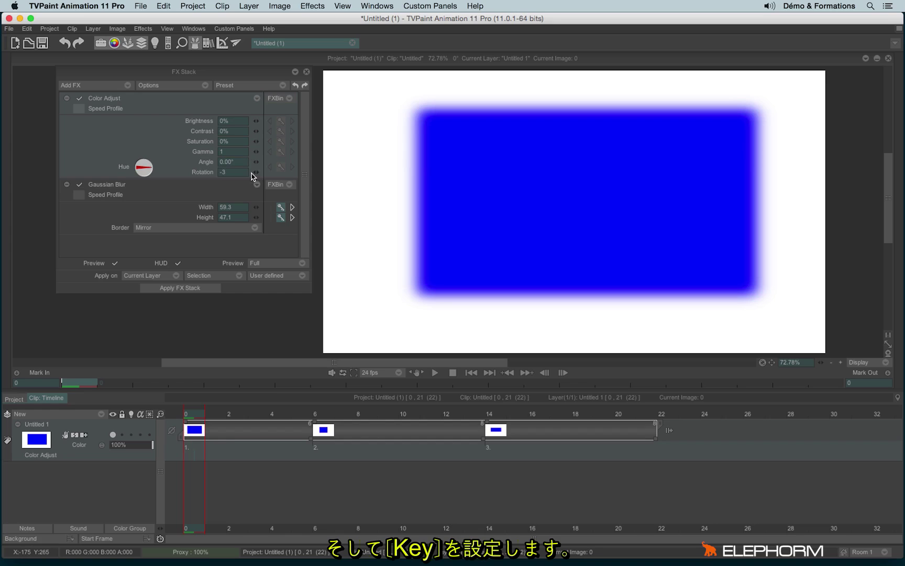
{"action": "left_click", "coordinate": [212, 175]}
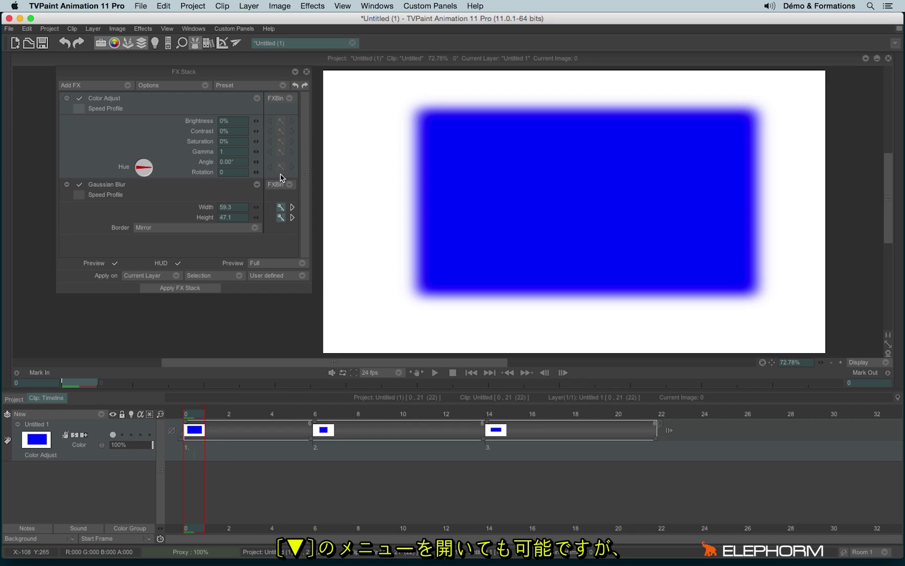
Step: Create a key for only the Color Adjust hue at frame 0
{"action": "left_click", "coordinate": [256, 99]}
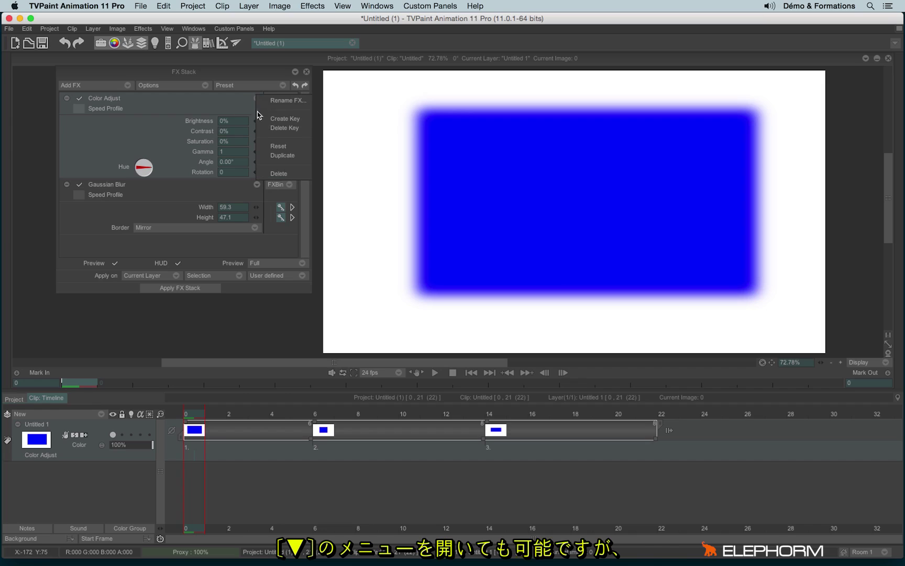
{"action": "key", "text": "Escape"}
{"action": "left_click", "coordinate": [282, 167]}
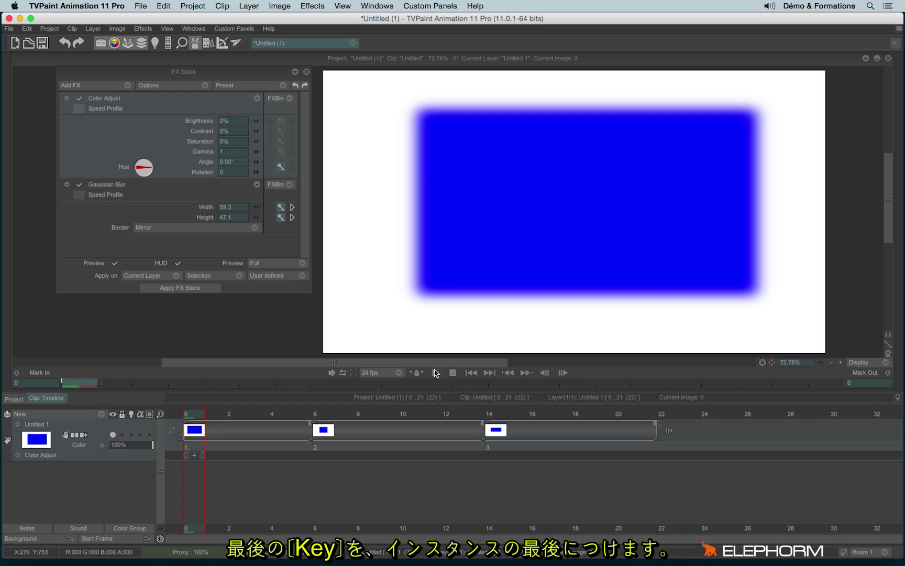
Step: Set the Color Adjust hue rotation to 1 at frame 21 and scrub the clip from frame 0 to preview it
{"action": "left_click", "coordinate": [494, 417]}
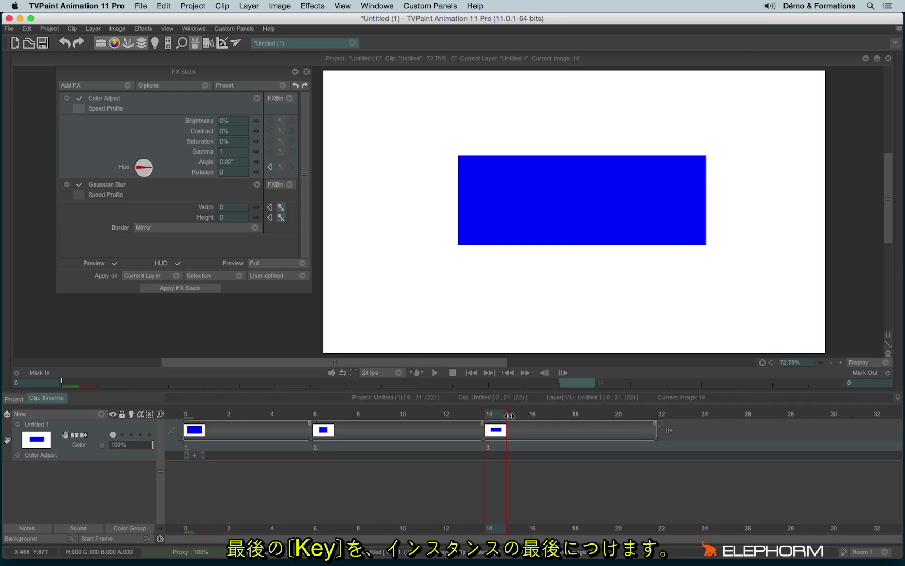
{"action": "left_click", "coordinate": [645, 417]}
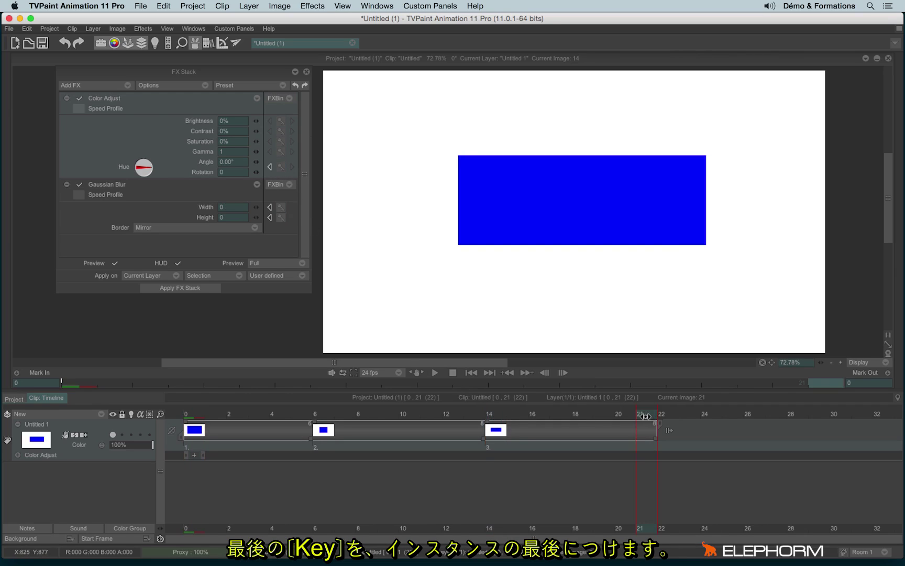
{"action": "left_click", "coordinate": [256, 171]}
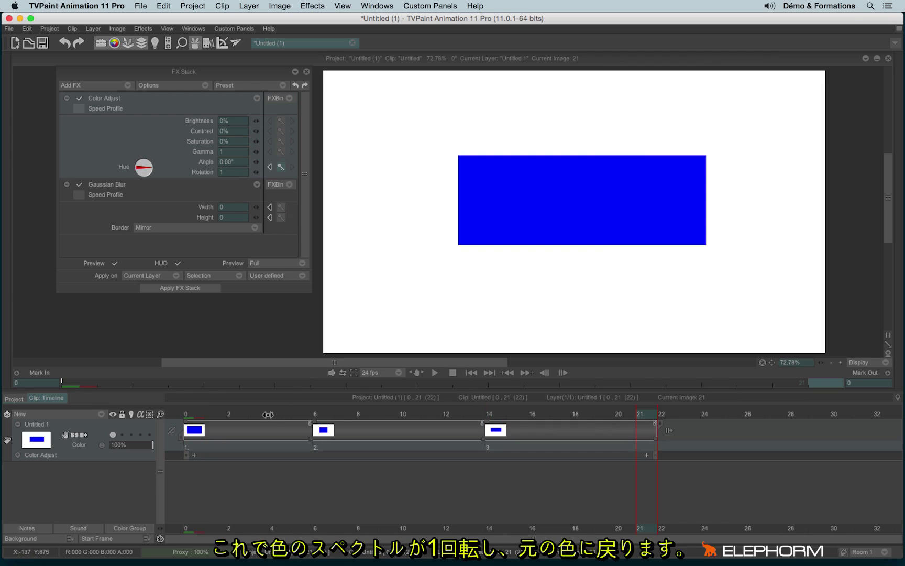
{"action": "left_click", "coordinate": [194, 412]}
{"action": "left_click_drag", "start_coordinate": [194, 412], "coordinate": [638, 410]}
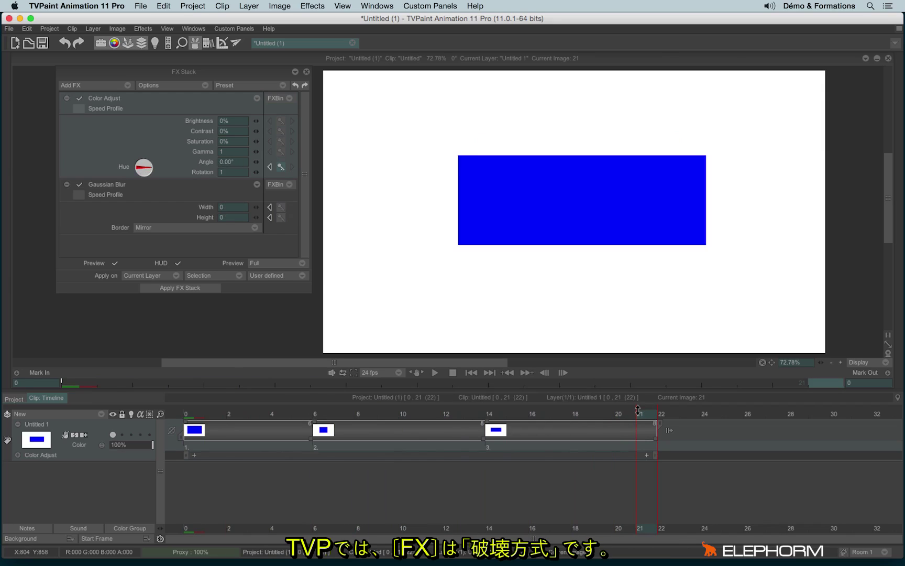
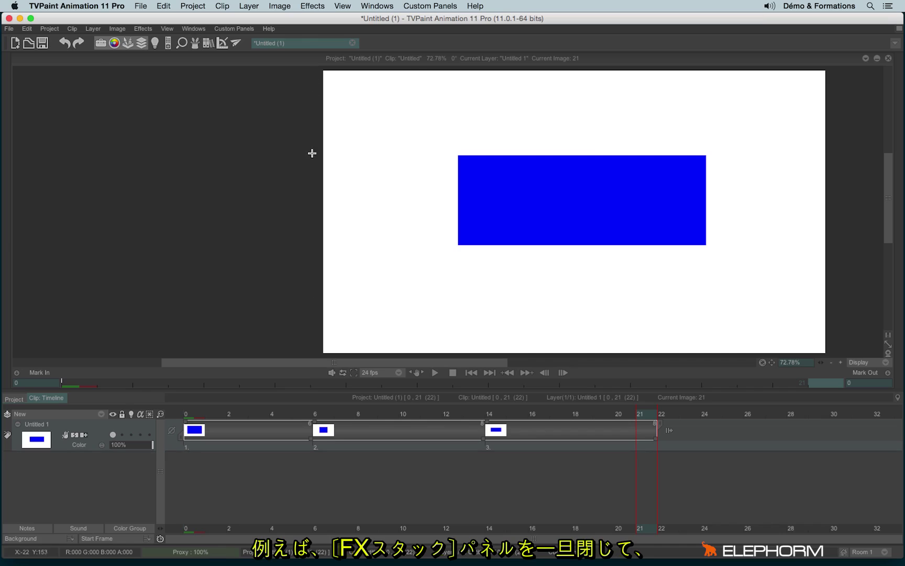
Step: Draw a yellow smiling face with two round eyes on the blue rectangle in the first image at frame 0
{"action": "key", "text": "Home"}
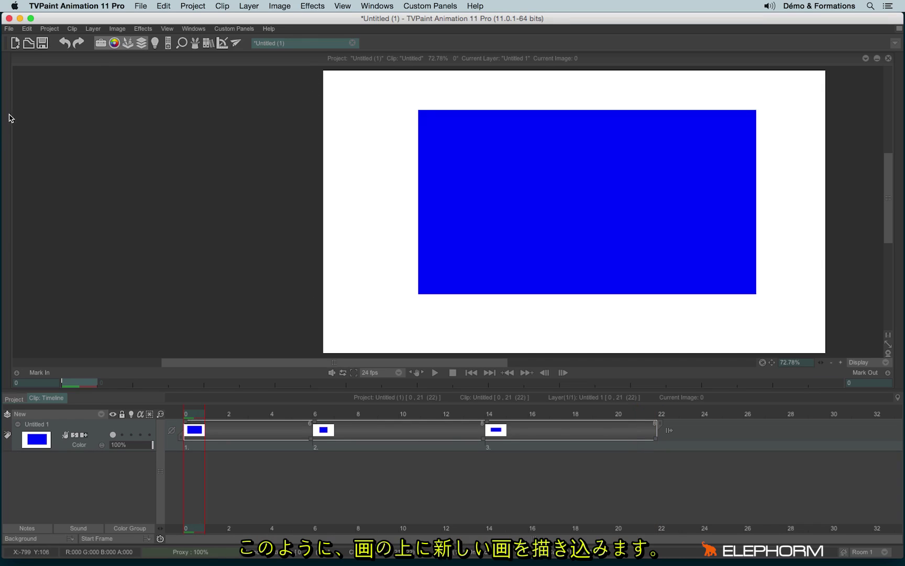
{"action": "left_click", "coordinate": [3, 122]}
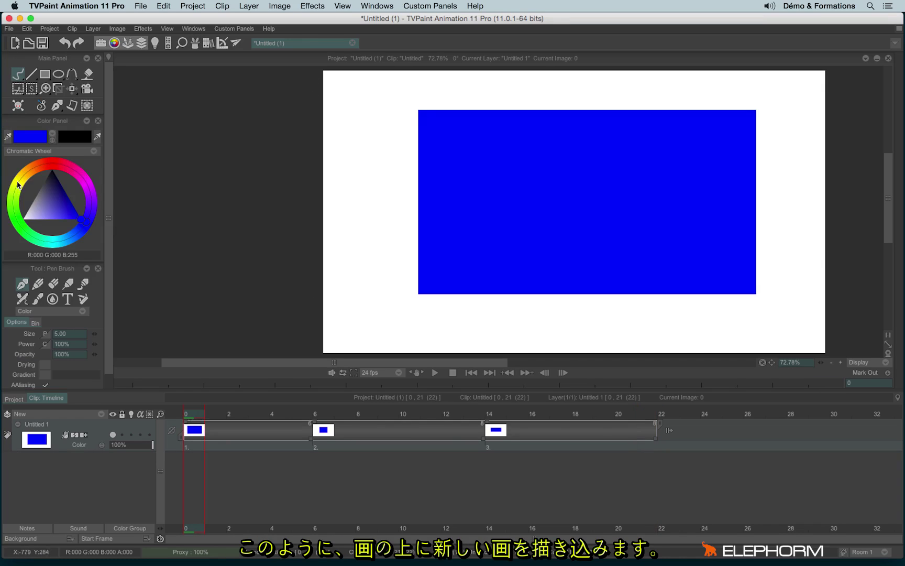
{"action": "left_click_drag", "start_coordinate": [18, 184], "coordinate": [19, 182]}
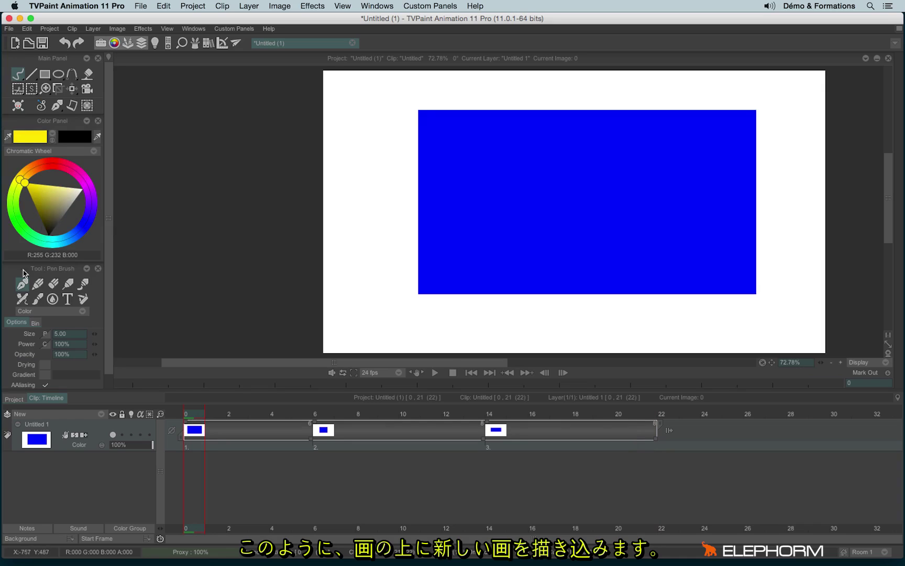
{"action": "mouse_move", "coordinate": [548, 170]}
{"action": "left_mouse_down"}
{"action": "mouse_move", "coordinate": [553, 181]}
{"action": "mouse_move", "coordinate": [550, 168]}
{"action": "left_mouse_up"}
{"action": "mouse_move", "coordinate": [616, 177]}
{"action": "left_mouse_down"}
{"action": "mouse_move", "coordinate": [604, 173]}
{"action": "mouse_move", "coordinate": [621, 173]}
{"action": "left_mouse_up"}
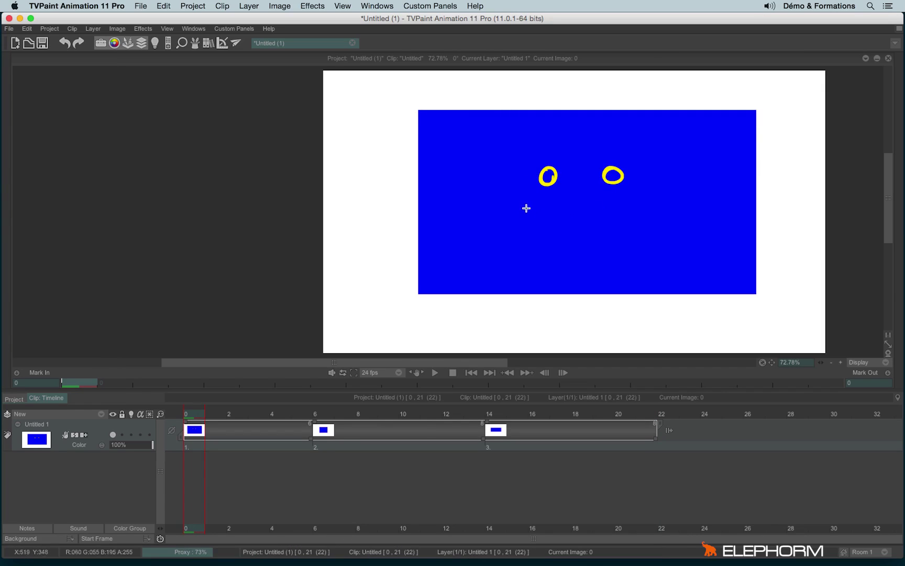
{"action": "left_click_drag", "start_coordinate": [526, 208], "coordinate": [638, 209]}
Step: Draw a yellow smiling face on the blue rectangles in the second image at frame 6 and the third at frame 14
{"action": "left_click", "coordinate": [323, 413]}
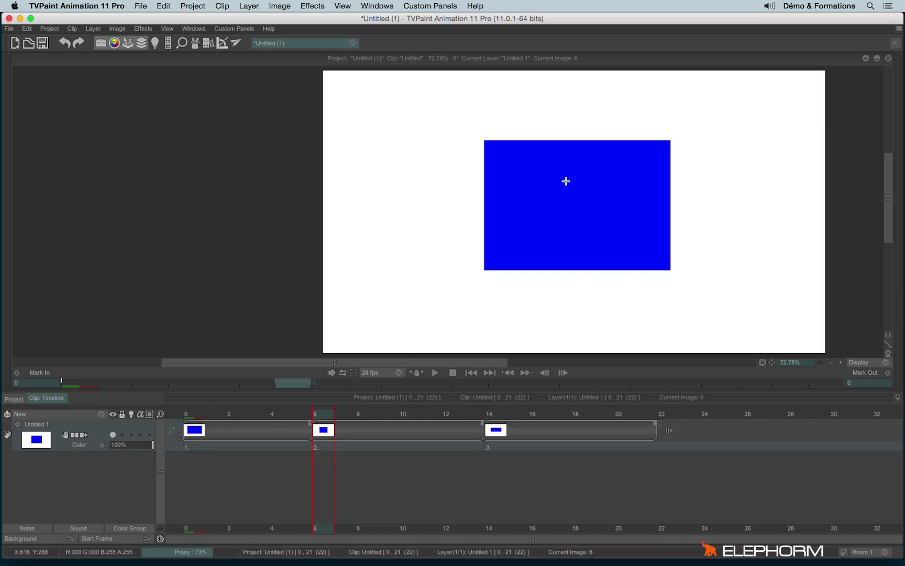
{"action": "mouse_move", "coordinate": [564, 205]}
{"action": "left_mouse_down"}
{"action": "mouse_move", "coordinate": [545, 204]}
{"action": "mouse_move", "coordinate": [603, 204]}
{"action": "left_mouse_up"}
{"action": "left_click_drag", "start_coordinate": [547, 224], "coordinate": [603, 224]}
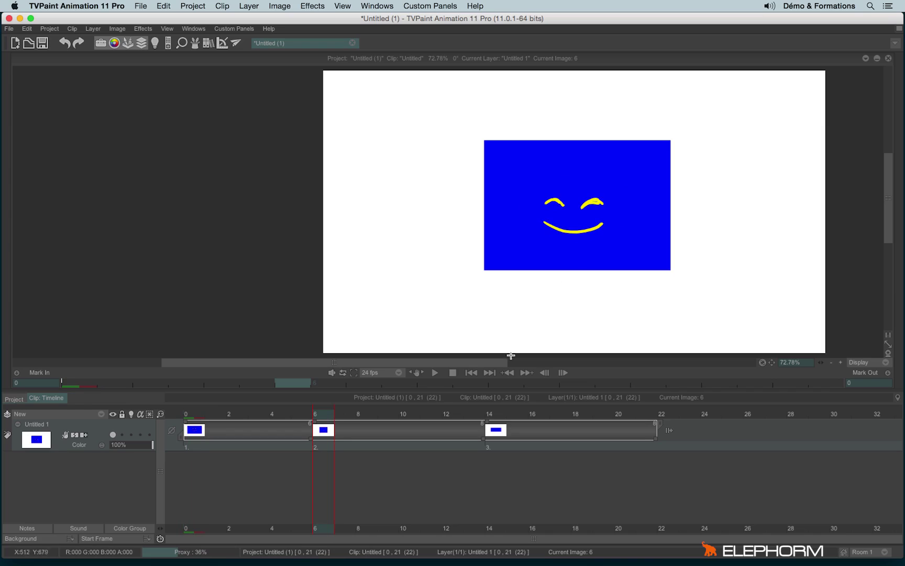
{"action": "left_click", "coordinate": [489, 414]}
{"action": "mouse_move", "coordinate": [564, 189]}
{"action": "left_mouse_down"}
{"action": "mouse_move", "coordinate": [565, 203]}
{"action": "mouse_move", "coordinate": [579, 201]}
{"action": "left_mouse_up"}
{"action": "mouse_move", "coordinate": [515, 207]}
{"action": "left_mouse_down"}
{"action": "mouse_move", "coordinate": [558, 220]}
{"action": "mouse_move", "coordinate": [627, 214]}
{"action": "mouse_move", "coordinate": [627, 205]}
{"action": "left_mouse_up"}
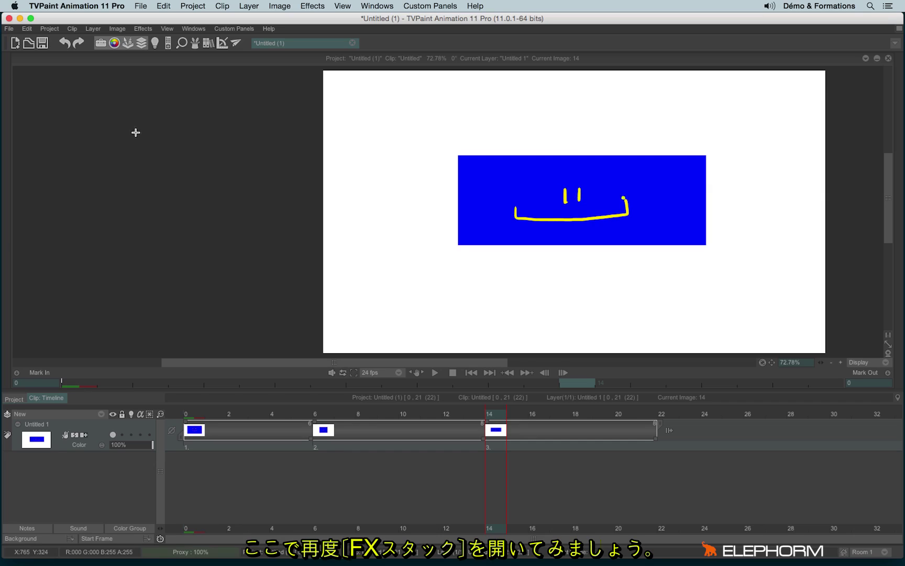
Step: Reopen the FX stack and scrub the clip back to frame 0 to preview the effects on the drawn faces
{"action": "left_click", "coordinate": [195, 43]}
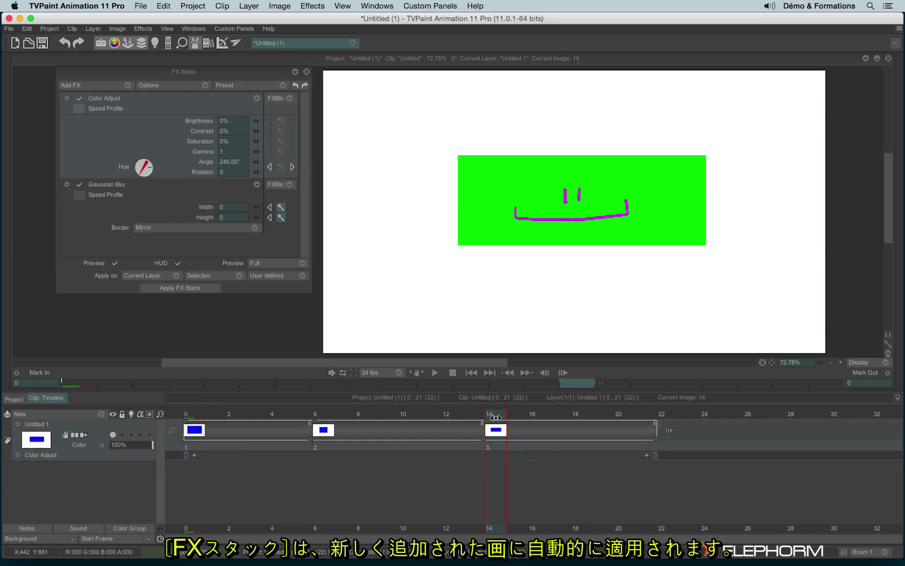
{"action": "left_click_drag", "start_coordinate": [493, 414], "coordinate": [139, 407]}
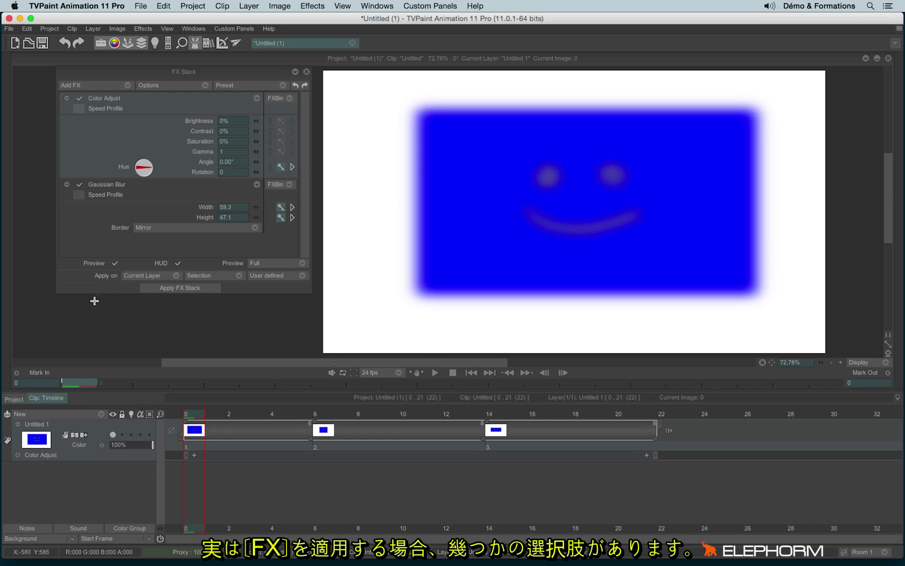
{"action": "left_click", "coordinate": [129, 277]}
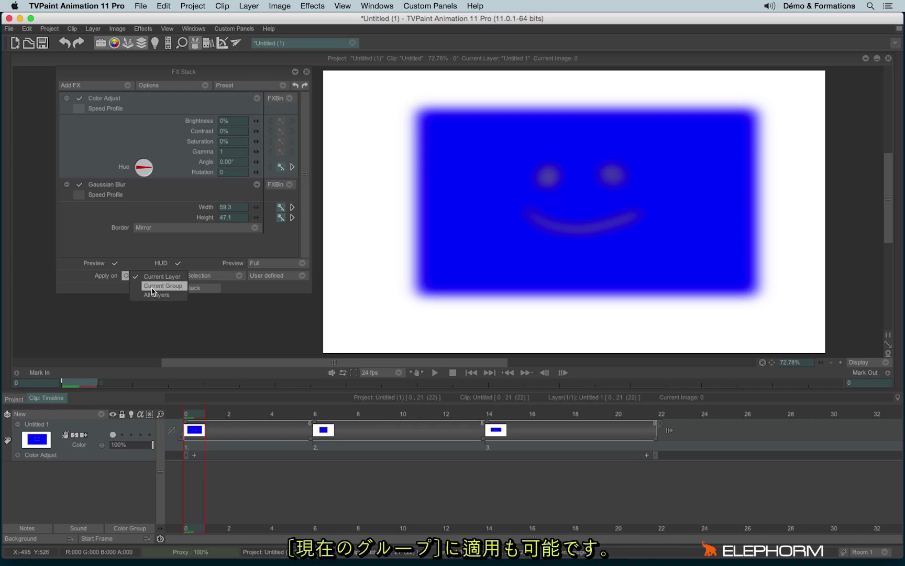
{"action": "left_click", "coordinate": [119, 300]}
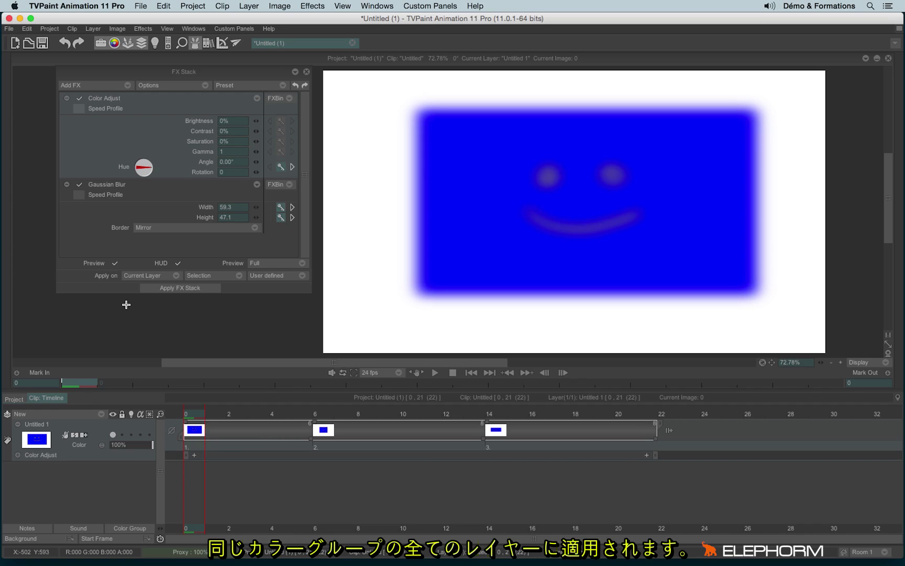
Step: Add a new animation layer above Untitled 1 and extend its image to frame 21
{"action": "left_click", "coordinate": [81, 416]}
{"action": "left_click", "coordinate": [88, 416]}
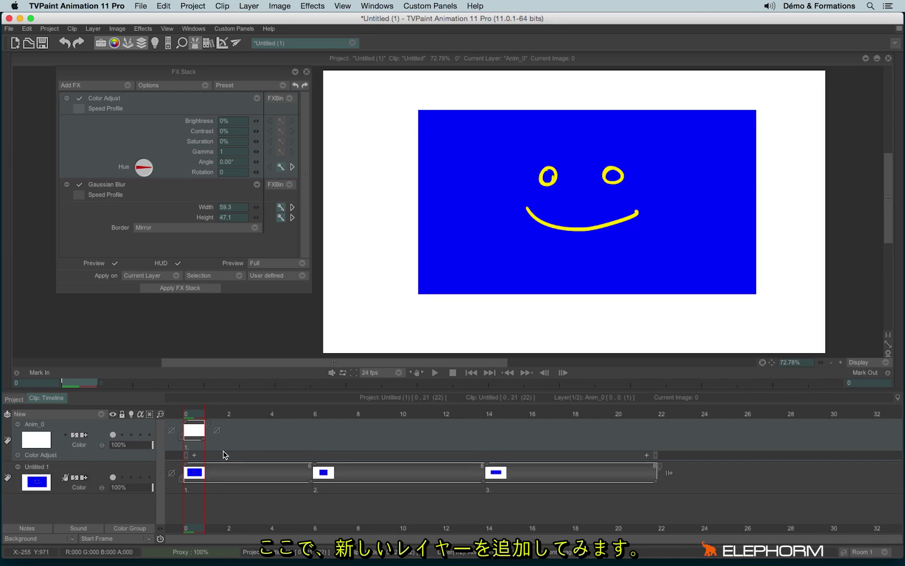
{"action": "left_click_drag", "start_coordinate": [204, 438], "coordinate": [658, 455]}
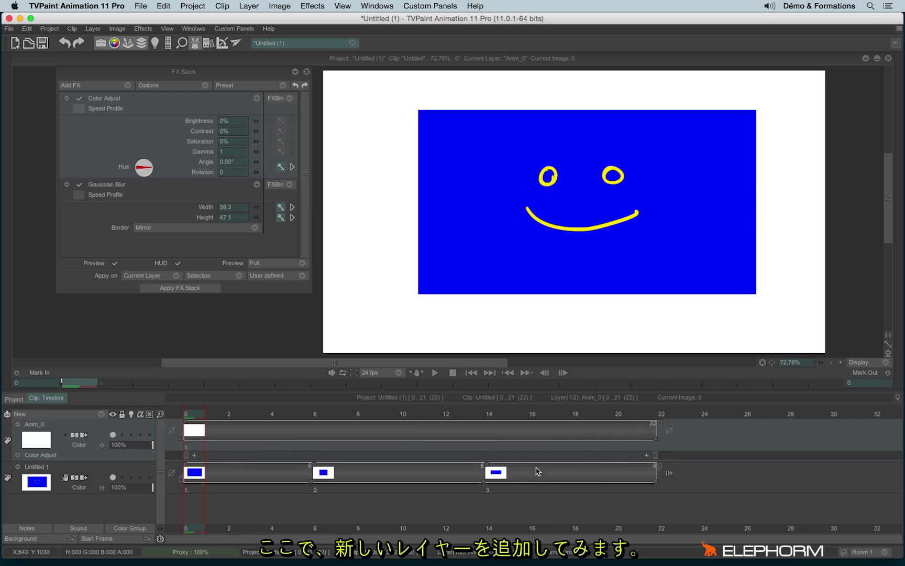
Step: Turn off the FX preview and draw red ears on both sides of the face on the new layer at frame 0
{"action": "mouse_move", "coordinate": [6, 172]}
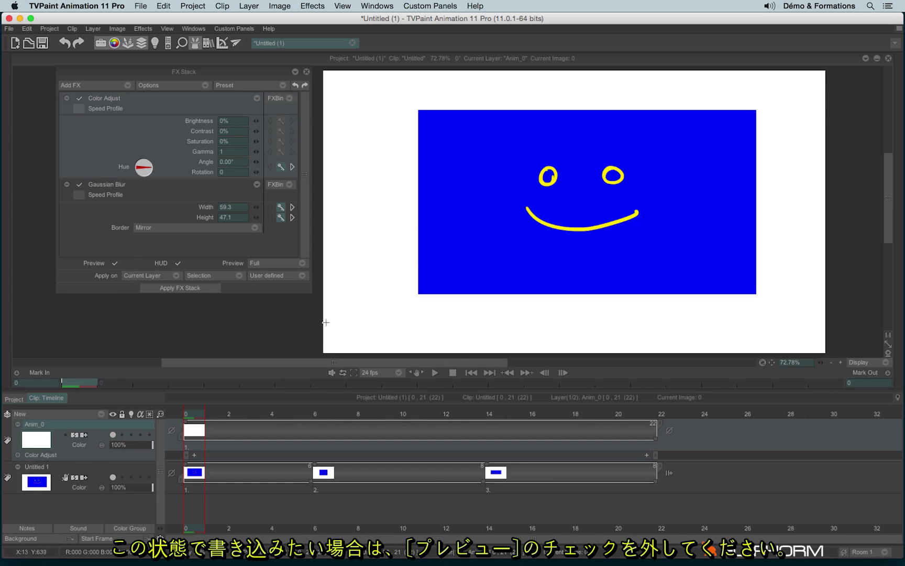
{"action": "left_click", "coordinate": [114, 264]}
{"action": "mouse_move", "coordinate": [422, 146]}
{"action": "left_mouse_down"}
{"action": "mouse_move", "coordinate": [377, 140]}
{"action": "mouse_move", "coordinate": [374, 189]}
{"action": "mouse_move", "coordinate": [421, 211]}
{"action": "left_mouse_up"}
{"action": "mouse_move", "coordinate": [388, 163]}
{"action": "left_mouse_down"}
{"action": "mouse_move", "coordinate": [410, 169]}
{"action": "mouse_move", "coordinate": [415, 186]}
{"action": "left_mouse_up"}
{"action": "left_click_drag", "start_coordinate": [754, 142], "coordinate": [755, 213]}
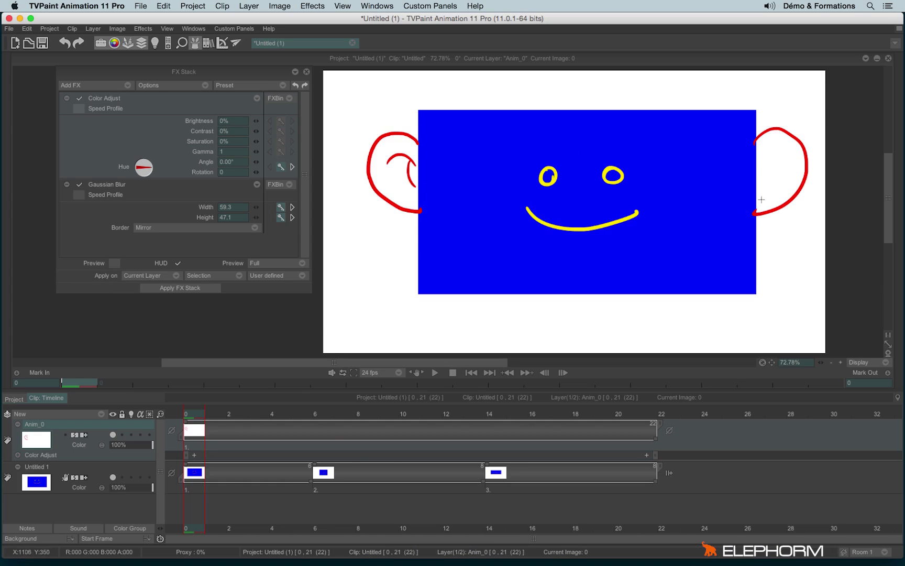
Step: Create a new image at frame 6 on the ears layer and draw red pointed ears on both sides of the face
{"action": "left_click", "coordinate": [315, 414]}
{"action": "key", "text": "Return"}
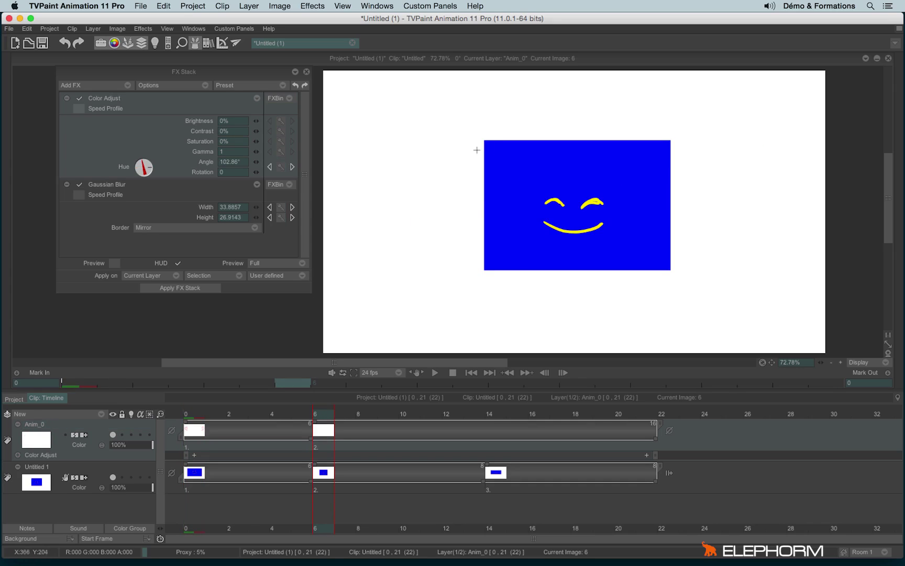
{"action": "left_click_drag", "start_coordinate": [484, 198], "coordinate": [482, 217]}
{"action": "left_click_drag", "start_coordinate": [692, 176], "coordinate": [670, 219]}
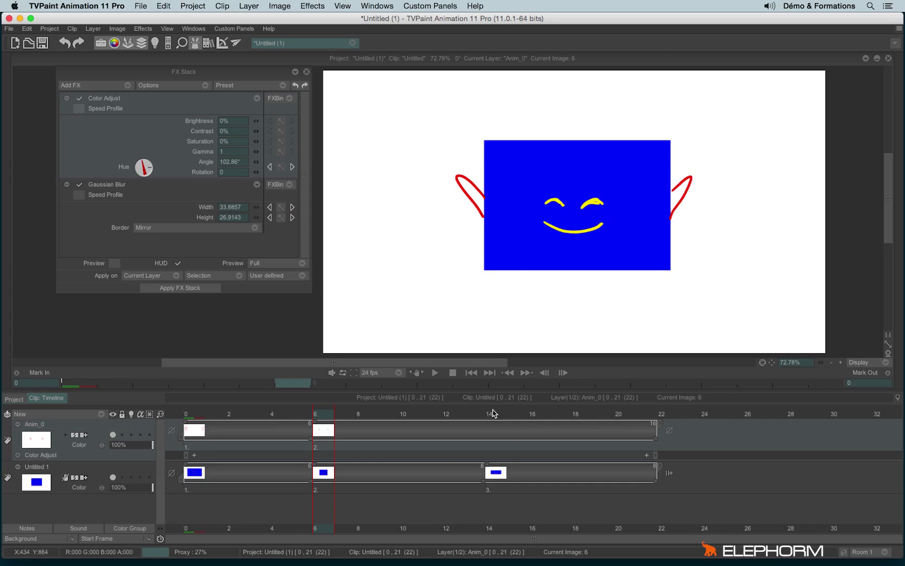
Step: Create a new image at frame 14 on the ears layer and draw rounded red ears with inner lines
{"action": "left_click", "coordinate": [490, 414]}
{"action": "key", "text": "Return"}
{"action": "mouse_move", "coordinate": [455, 174]}
{"action": "left_mouse_down"}
{"action": "mouse_move", "coordinate": [449, 216]}
{"action": "mouse_move", "coordinate": [458, 222]}
{"action": "left_mouse_up"}
{"action": "left_click_drag", "start_coordinate": [705, 185], "coordinate": [714, 199]}
{"action": "left_click_drag", "start_coordinate": [454, 195], "coordinate": [447, 202]}
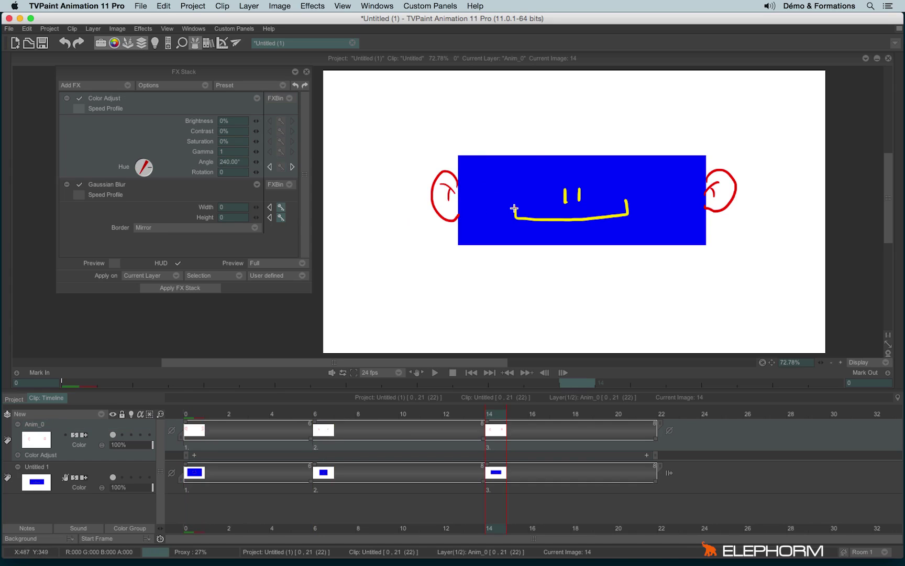
Step: Turn the FX preview back on at frame 0 and set the stack to apply on All Layers with Untitled 1 selected
{"action": "left_click", "coordinate": [112, 262]}
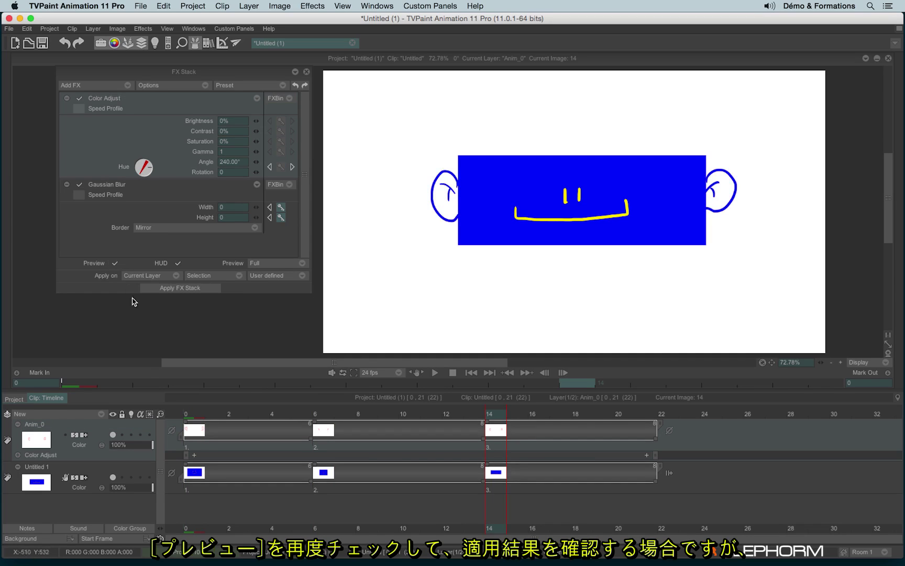
{"action": "mouse_move", "coordinate": [188, 415]}
{"action": "left_mouse_down"}
{"action": "mouse_move", "coordinate": [639, 414]}
{"action": "mouse_move", "coordinate": [270, 419]}
{"action": "mouse_move", "coordinate": [174, 408]}
{"action": "left_mouse_up"}
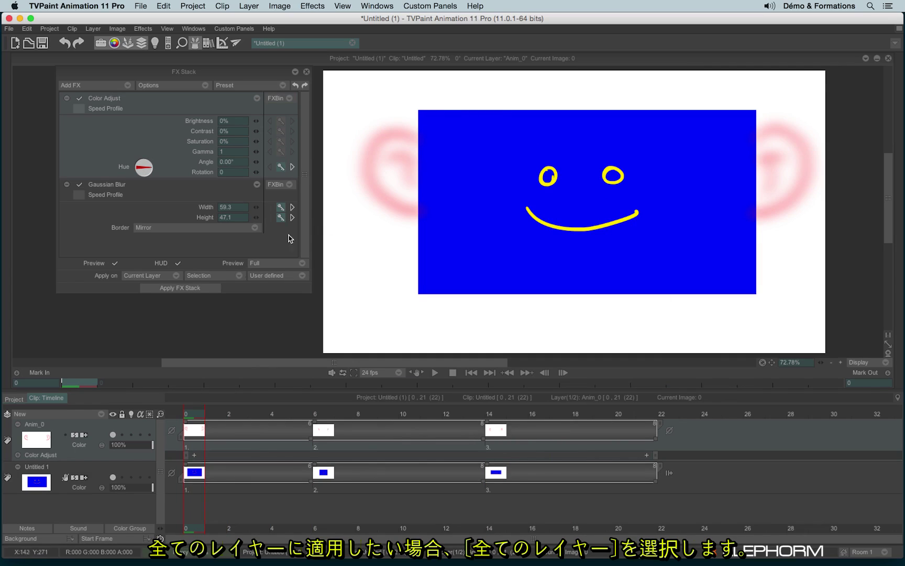
{"action": "left_click", "coordinate": [142, 276]}
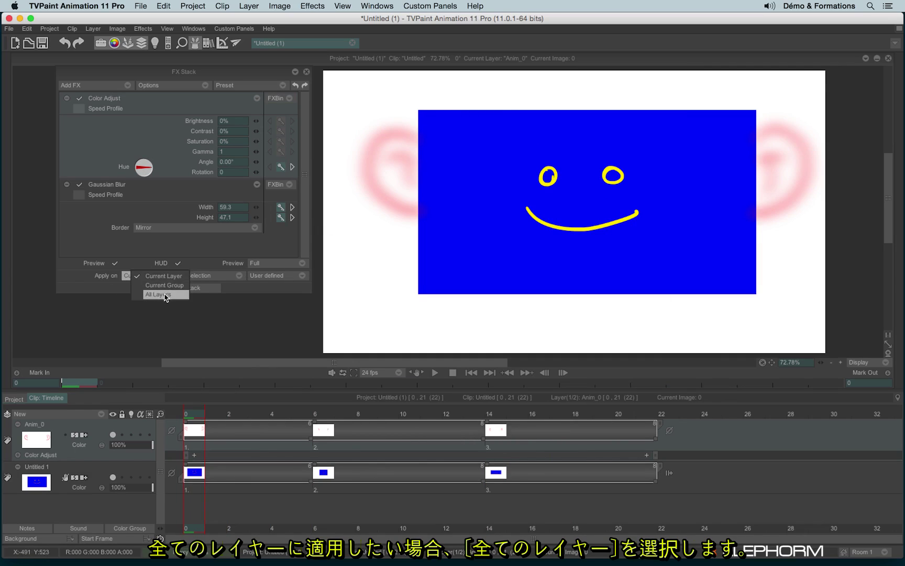
{"action": "left_click", "coordinate": [163, 300]}
{"action": "left_click", "coordinate": [81, 474]}
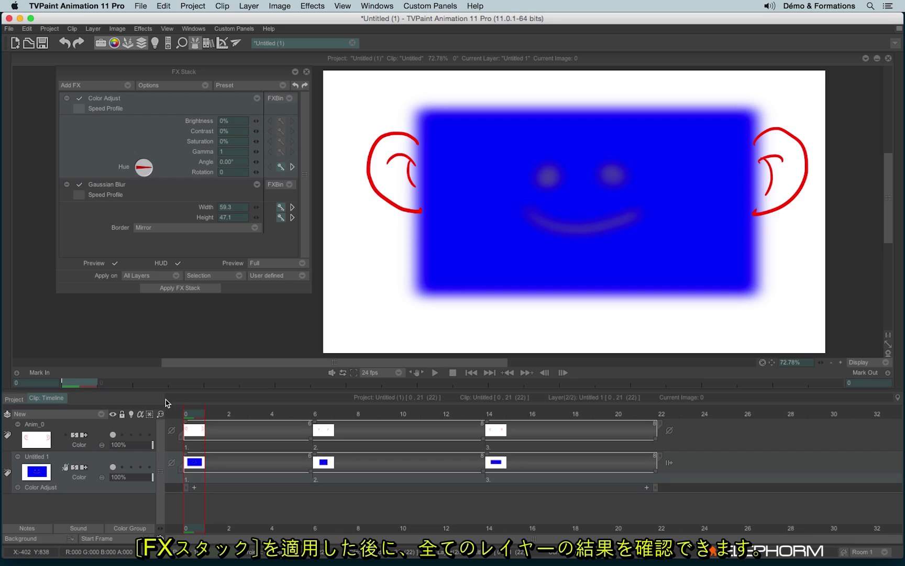
Step: Set the FX stack to apply on All instances instead of the selection
{"action": "left_click", "coordinate": [214, 276]}
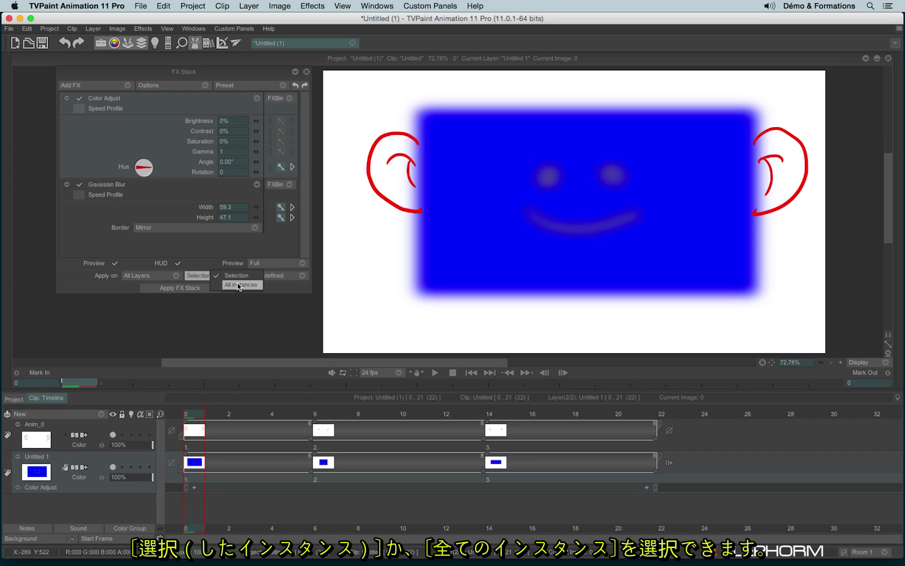
{"action": "left_click", "coordinate": [236, 278]}
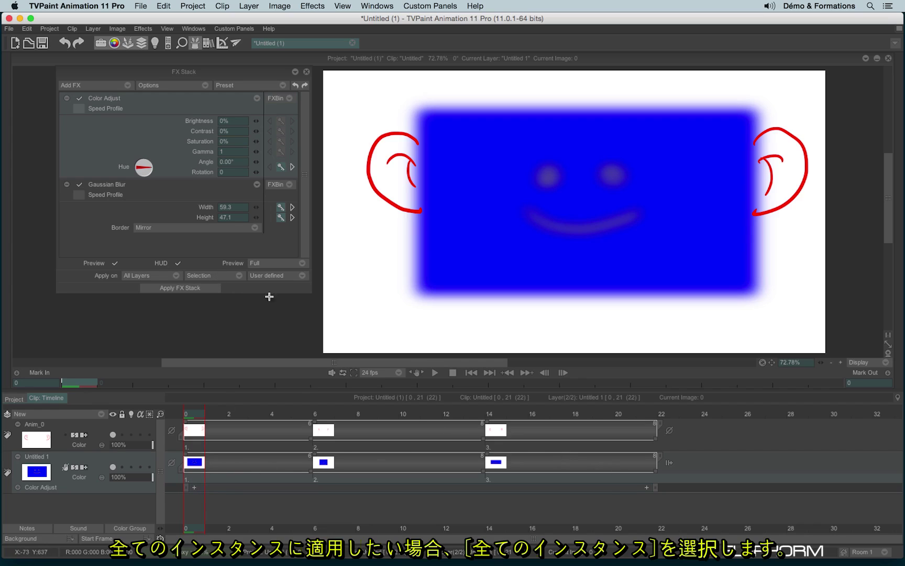
{"action": "left_click", "coordinate": [205, 279]}
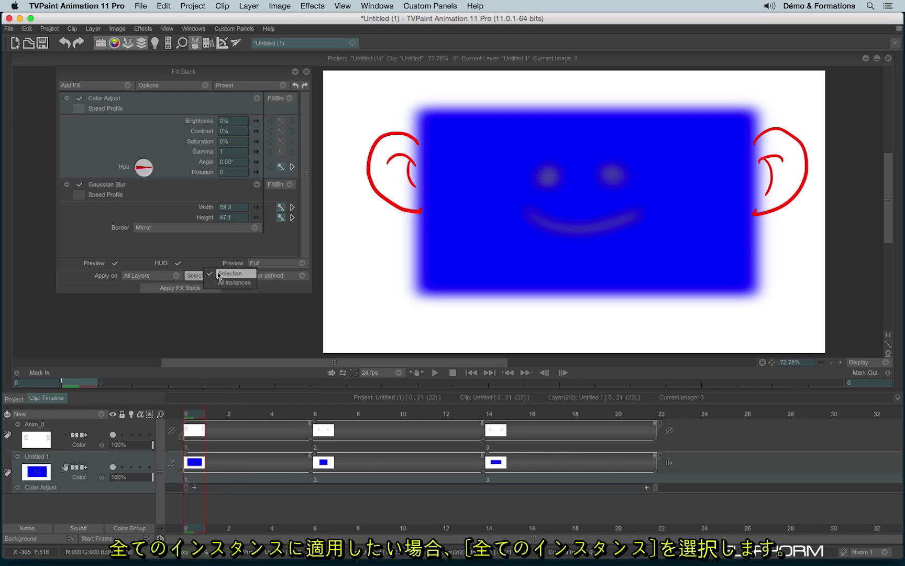
{"action": "left_click", "coordinate": [249, 284]}
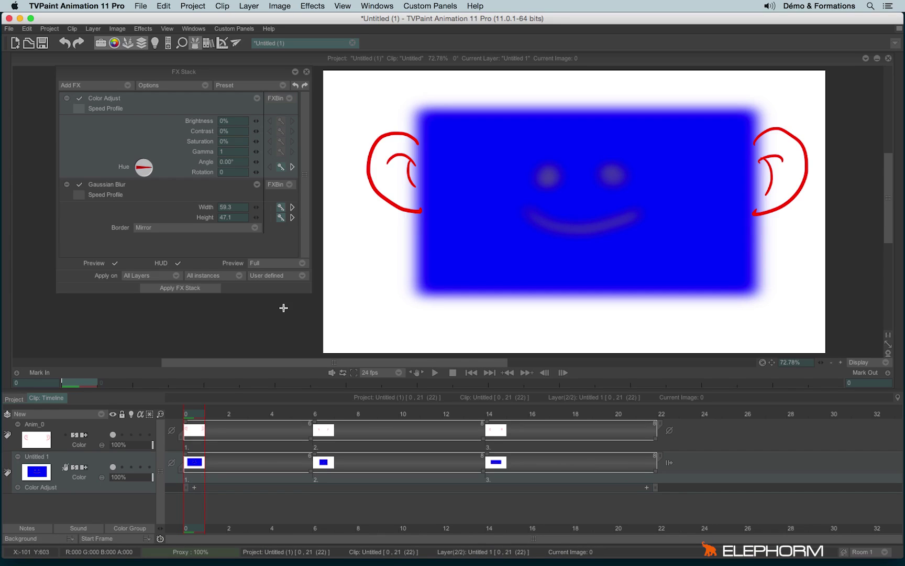
Step: Try applying the FX stack to both layers with the Apply On Frames option, and undo the application
{"action": "left_click", "coordinate": [265, 280]}
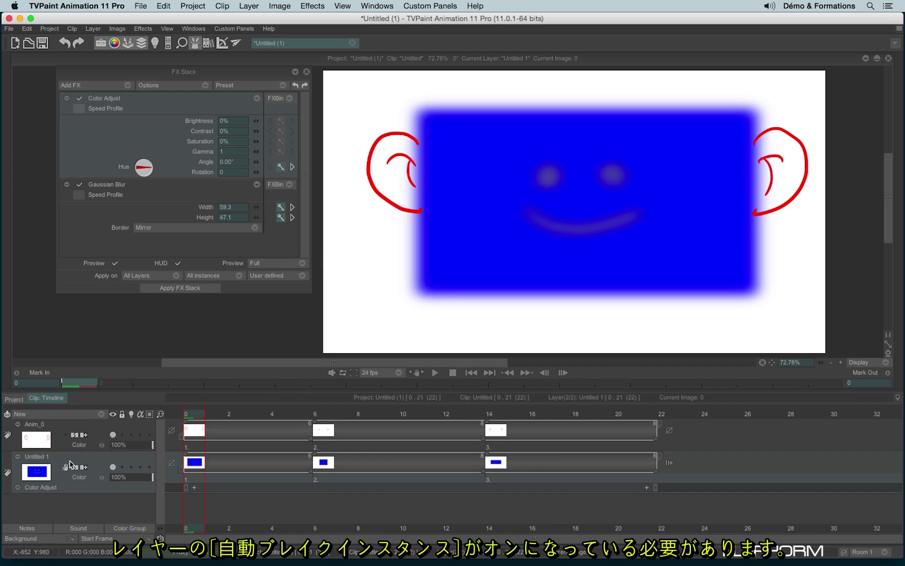
{"action": "left_click", "coordinate": [259, 279]}
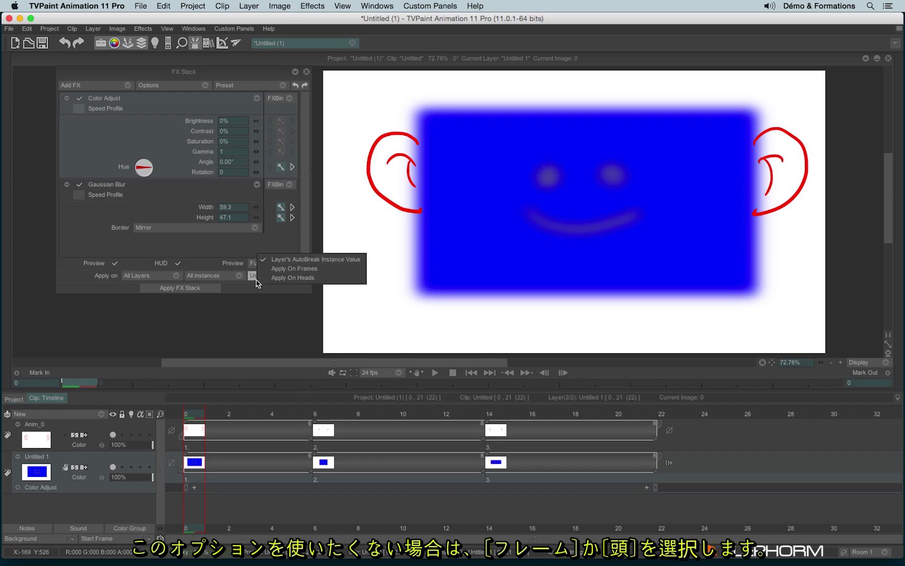
{"action": "left_click", "coordinate": [329, 269]}
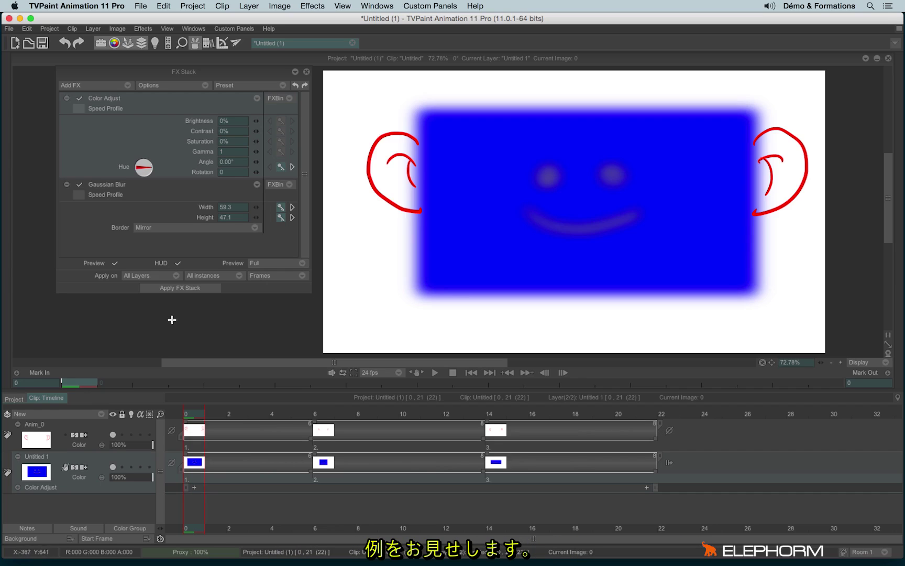
{"action": "left_click", "coordinate": [177, 289]}
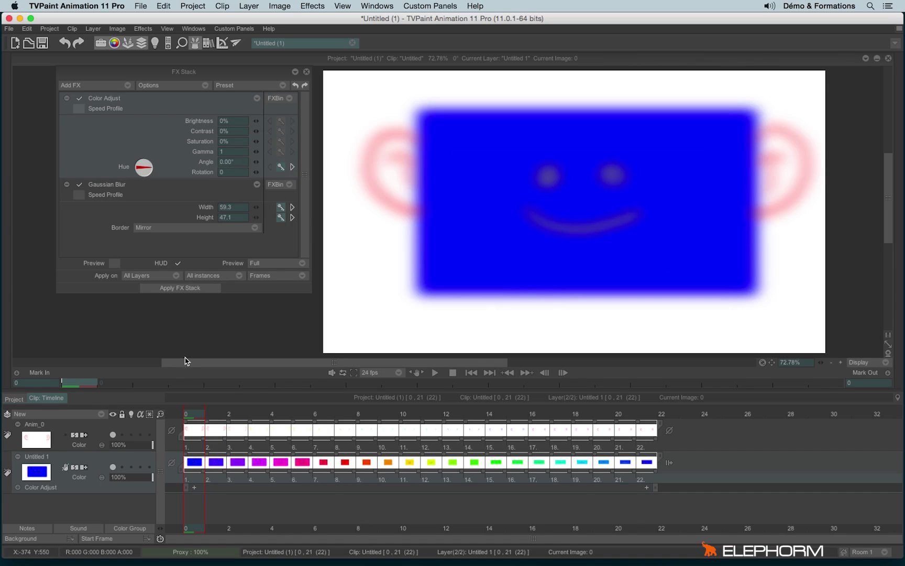
{"action": "key", "text": "Return"}
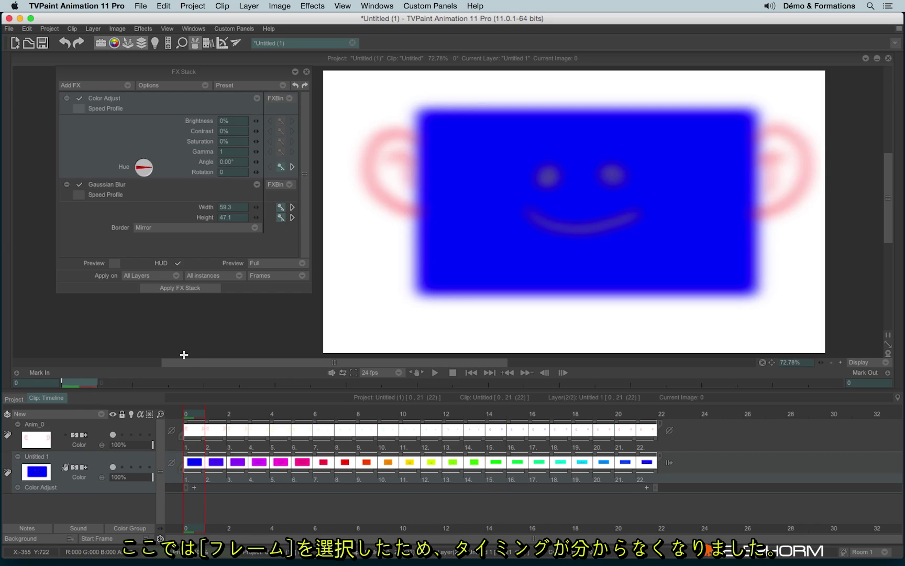
{"action": "left_click", "coordinate": [259, 277]}
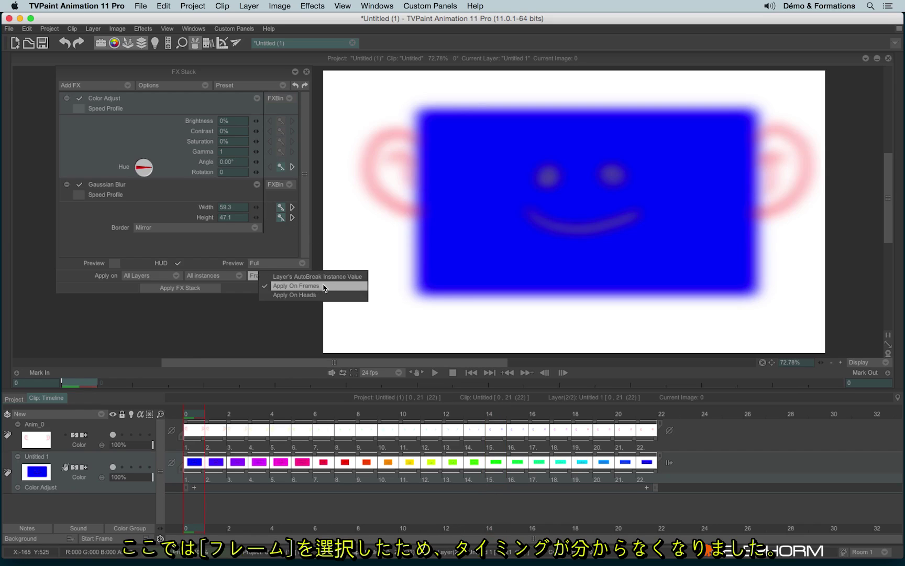
{"action": "left_click", "coordinate": [246, 327]}
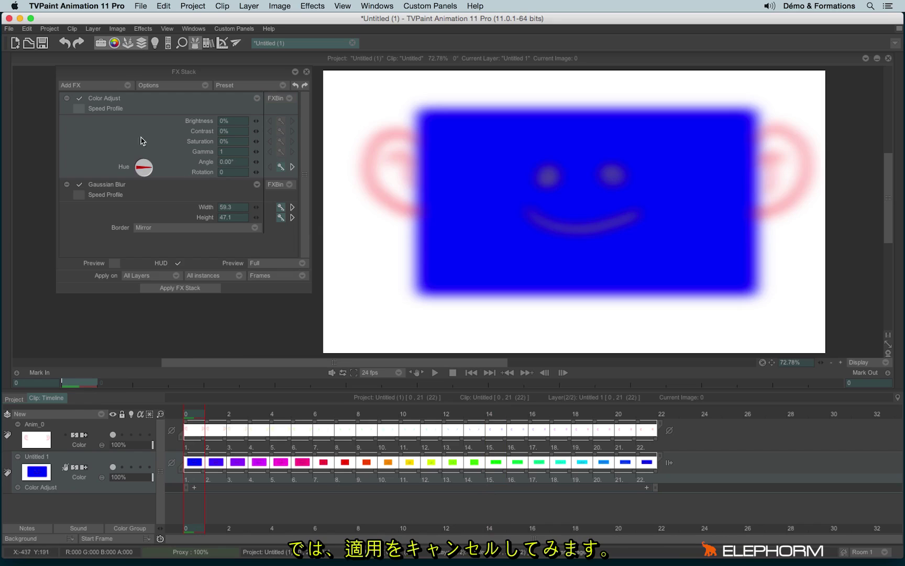
{"action": "left_click", "coordinate": [65, 44]}
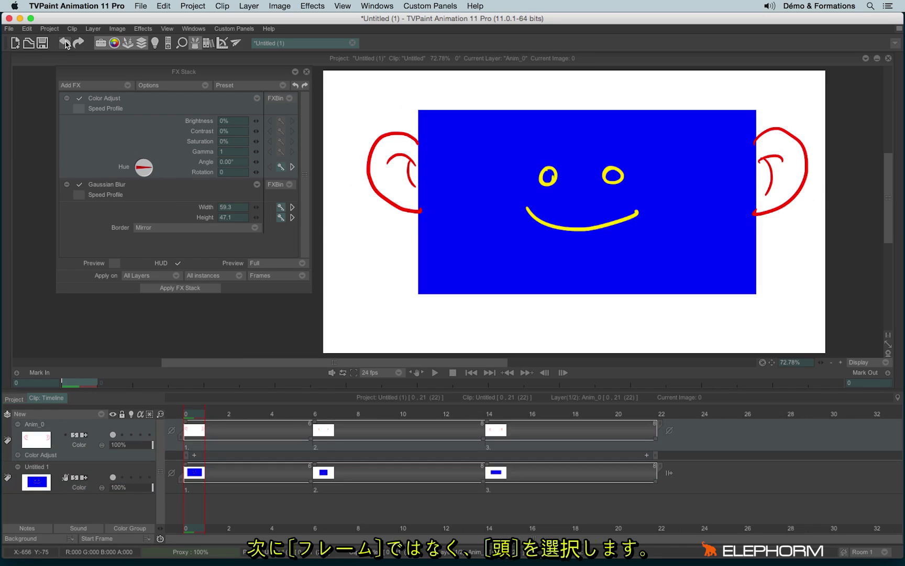
Step: Apply the FX stack to both layers with the Apply On Heads option and check the images at frames 6, 14 and 0
{"action": "left_click", "coordinate": [265, 277]}
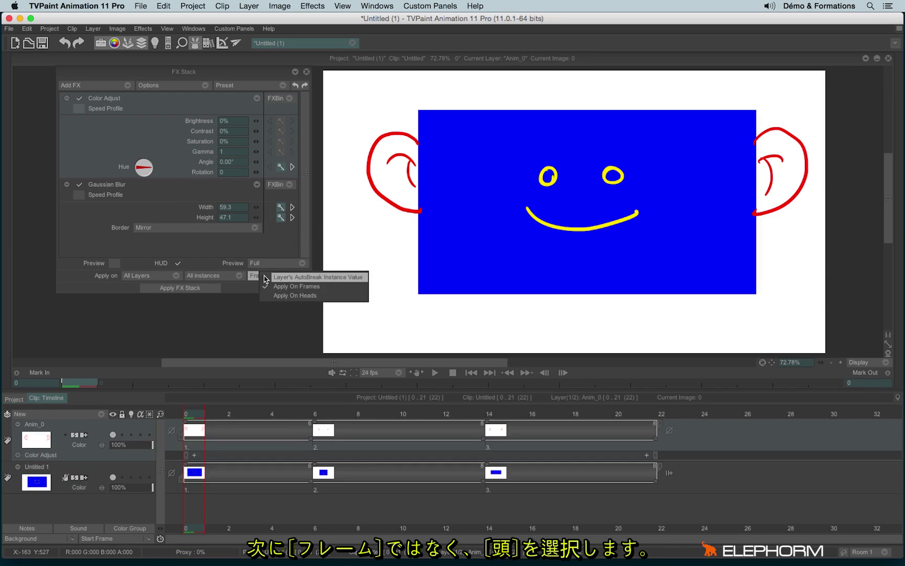
{"action": "left_click", "coordinate": [321, 296]}
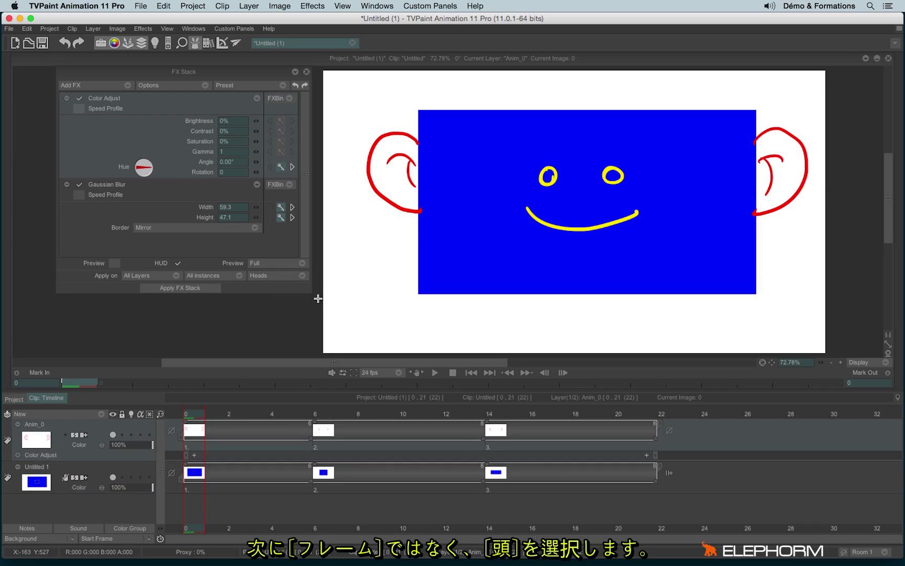
{"action": "left_click", "coordinate": [180, 288]}
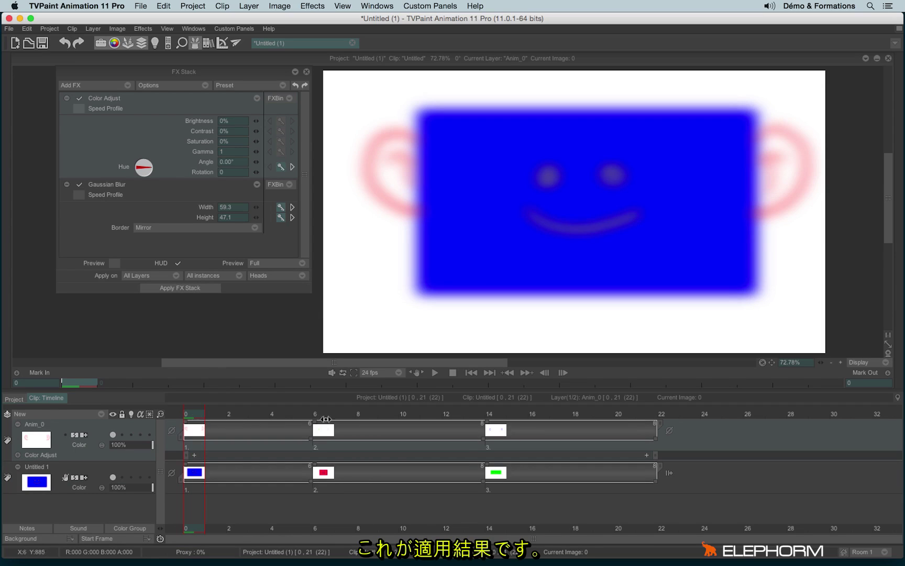
{"action": "left_click", "coordinate": [325, 419]}
{"action": "left_click", "coordinate": [497, 429]}
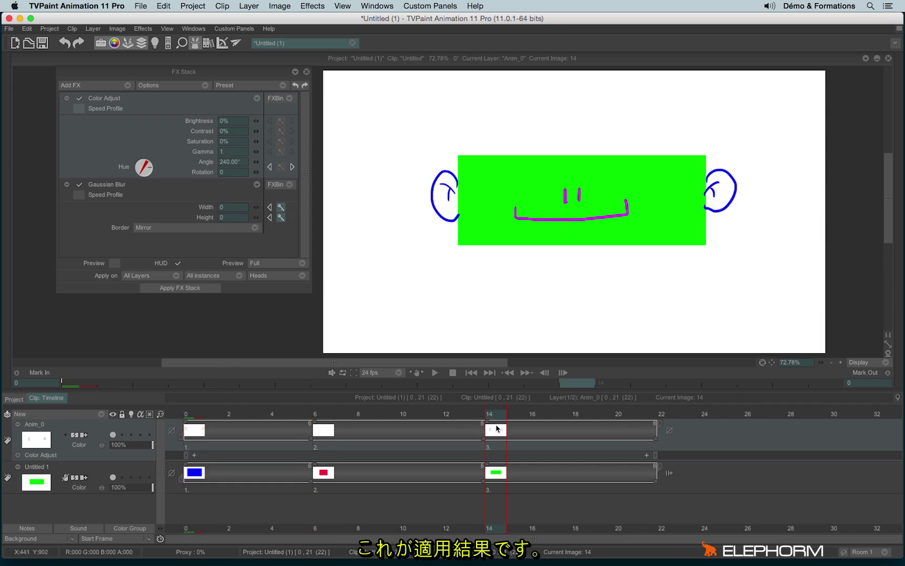
{"action": "left_click", "coordinate": [320, 418]}
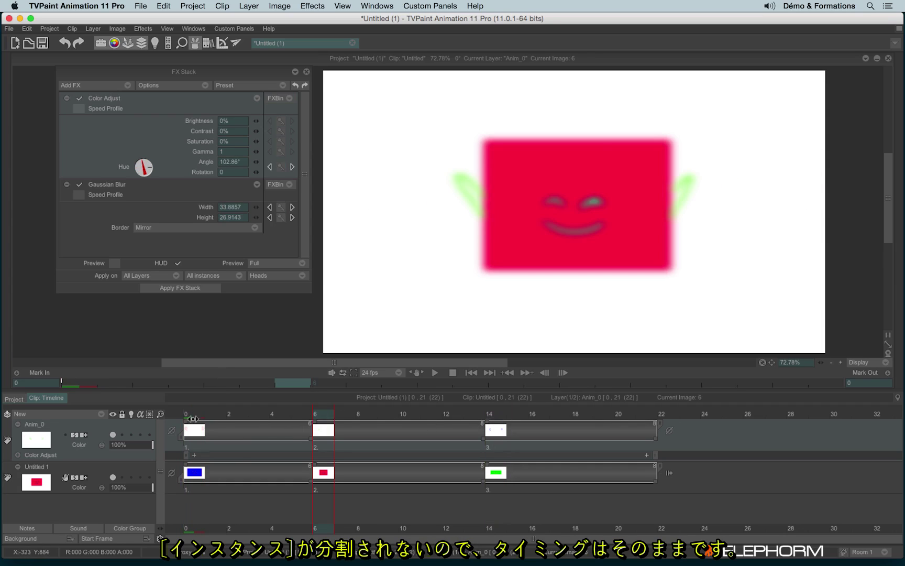
{"action": "left_click", "coordinate": [194, 418]}
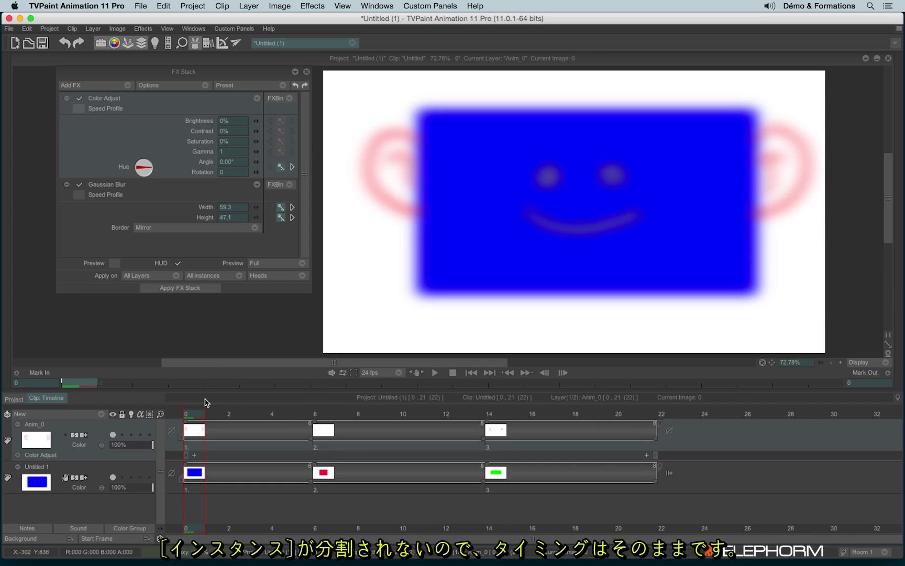